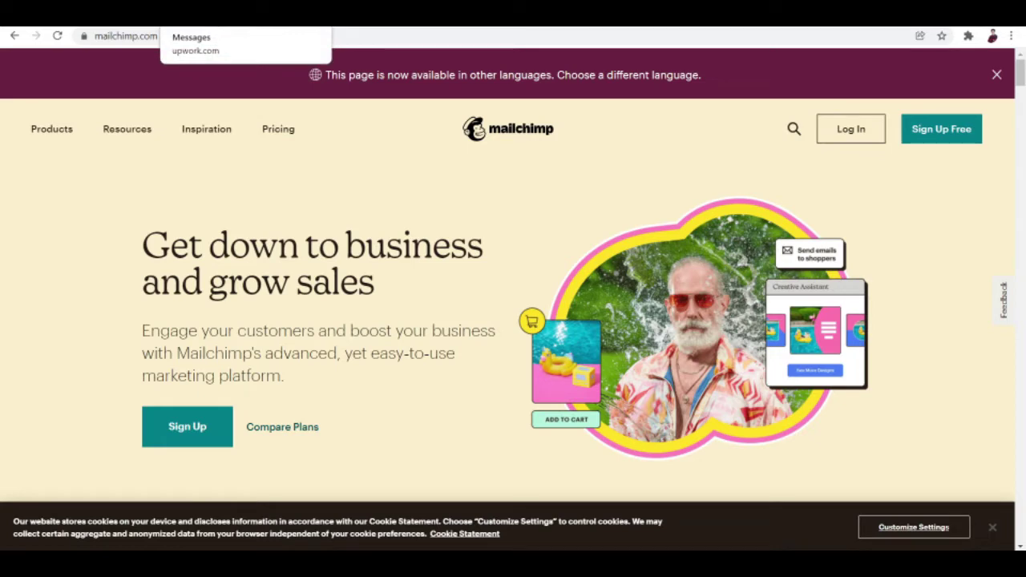
left_click(206, 130)
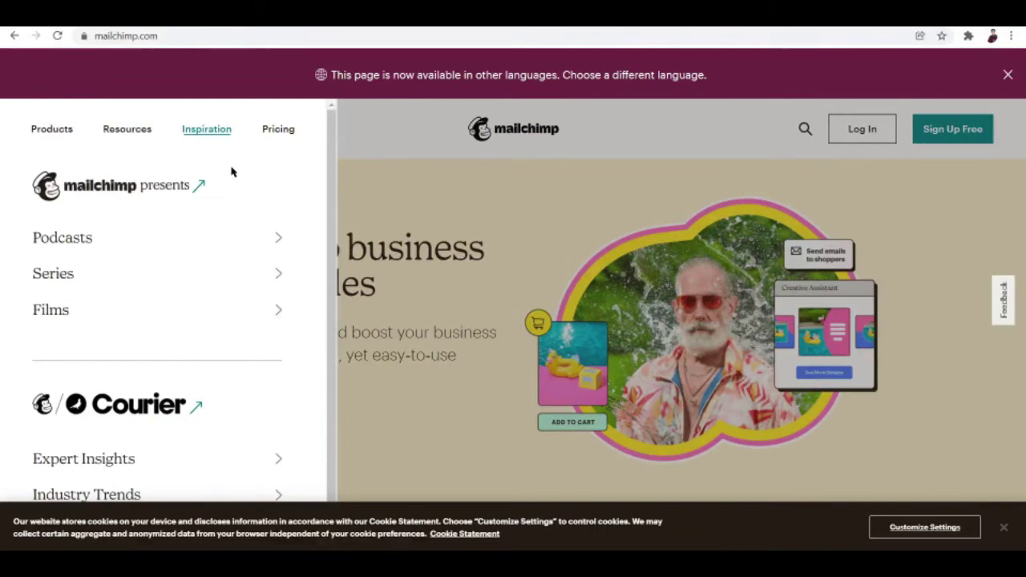
left_click(420, 151)
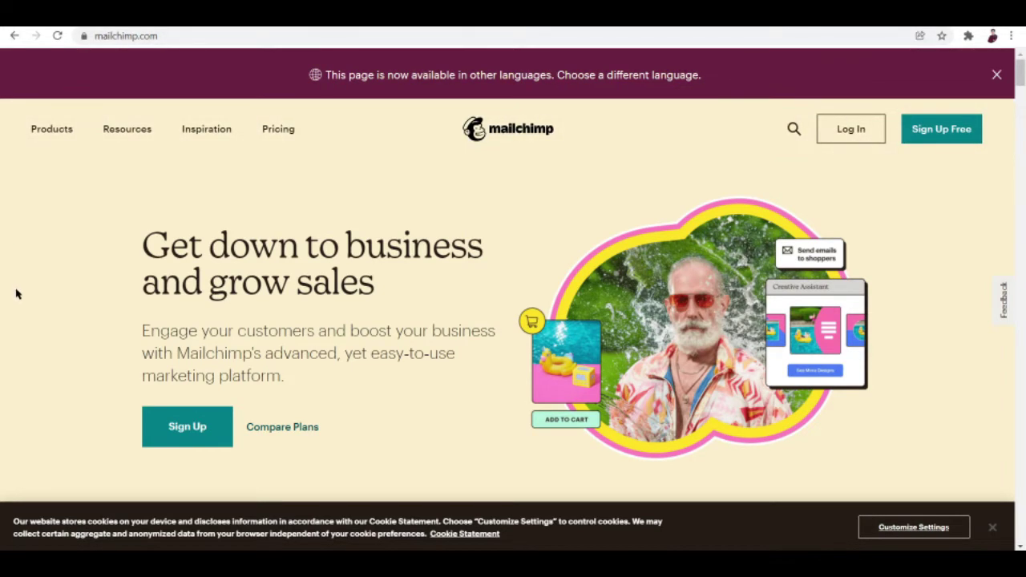
- Sign up for a free Mailchimp account with a saved email, username liamFT and a suggested password
left_click(928, 141)
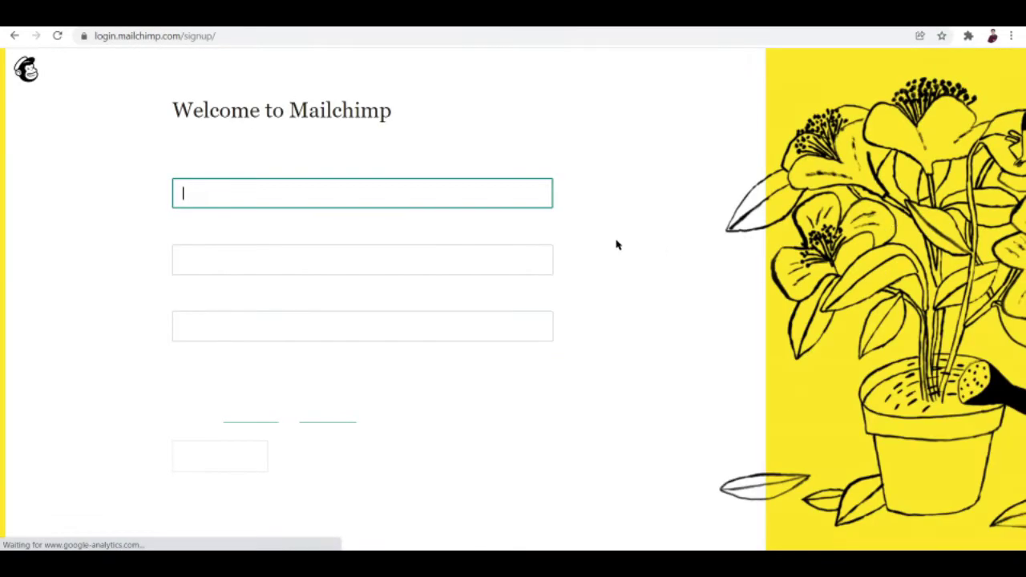
left_click(248, 189)
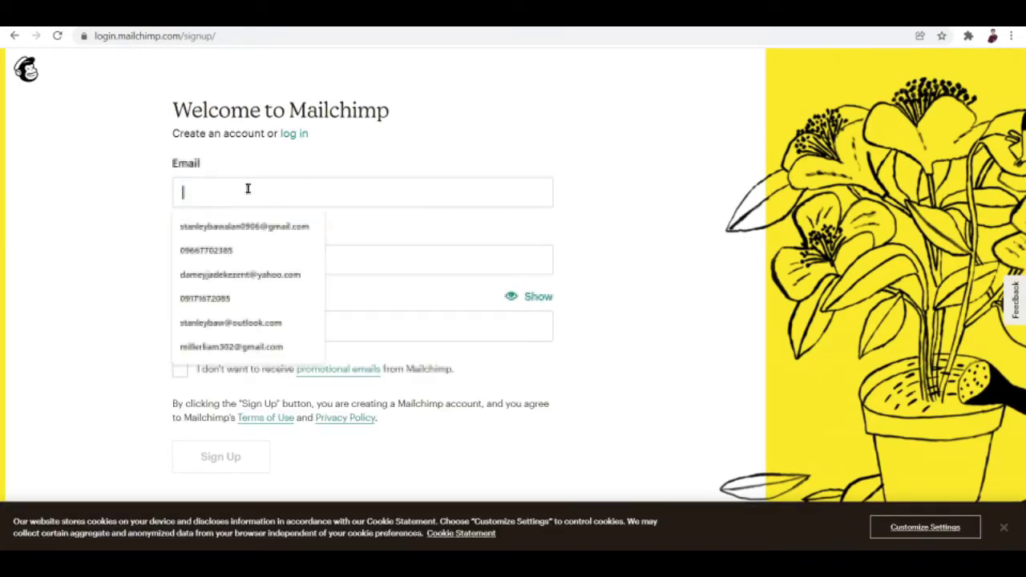
left_click(245, 227)
left_click(293, 259)
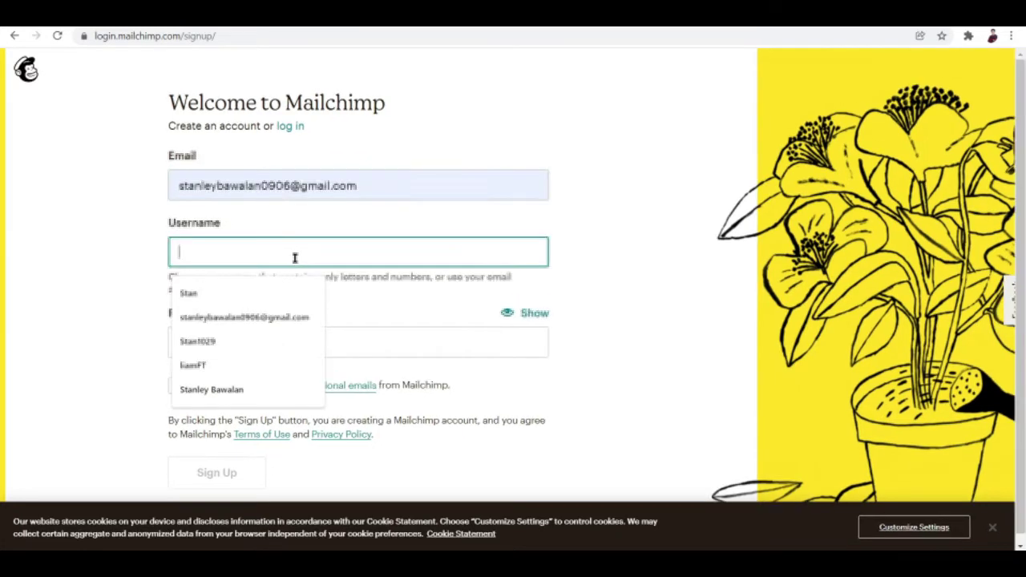
left_click(197, 364)
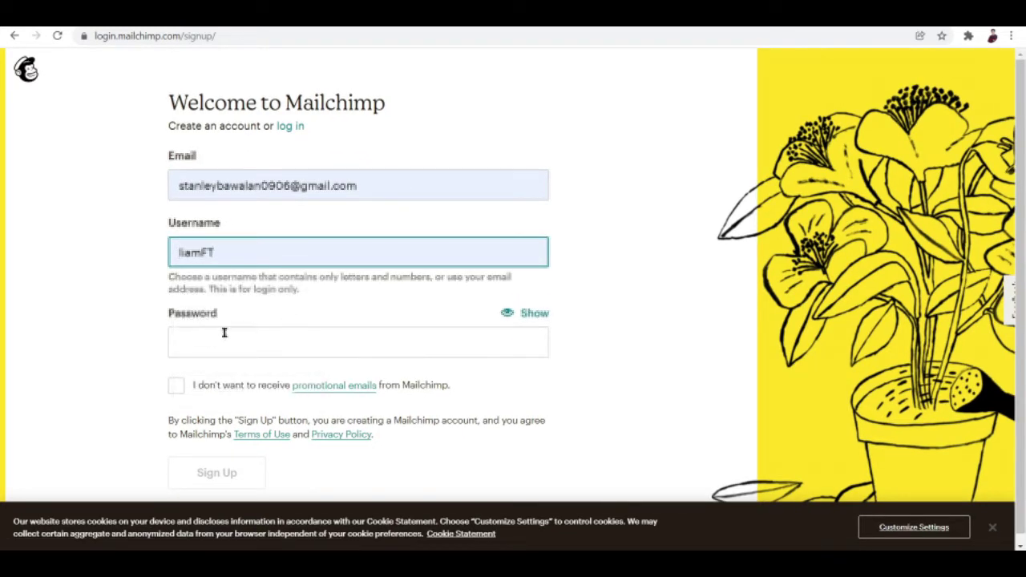
left_click(226, 336)
left_click(210, 372)
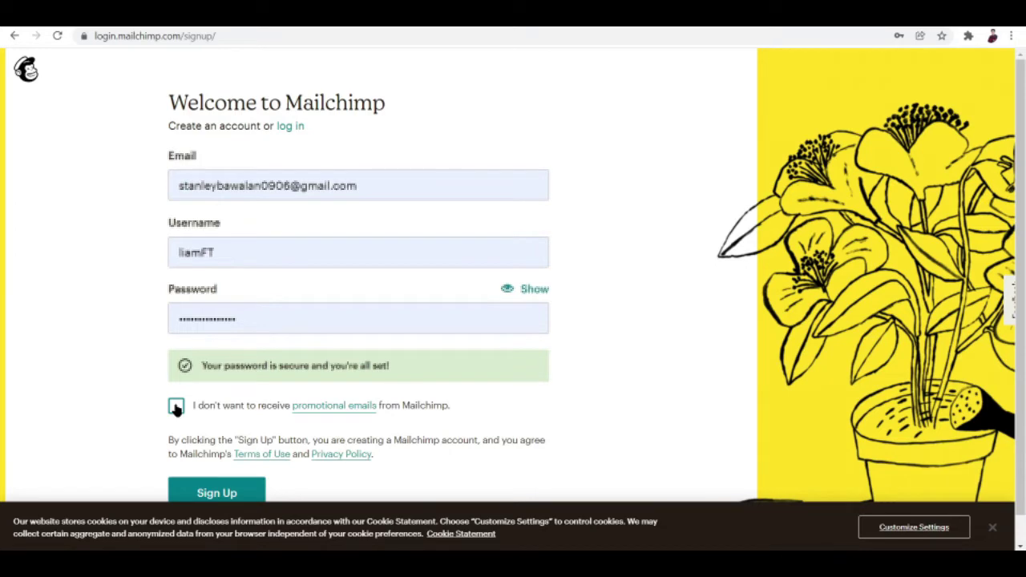
scroll(180, 406, "down", 1)
left_click(214, 463)
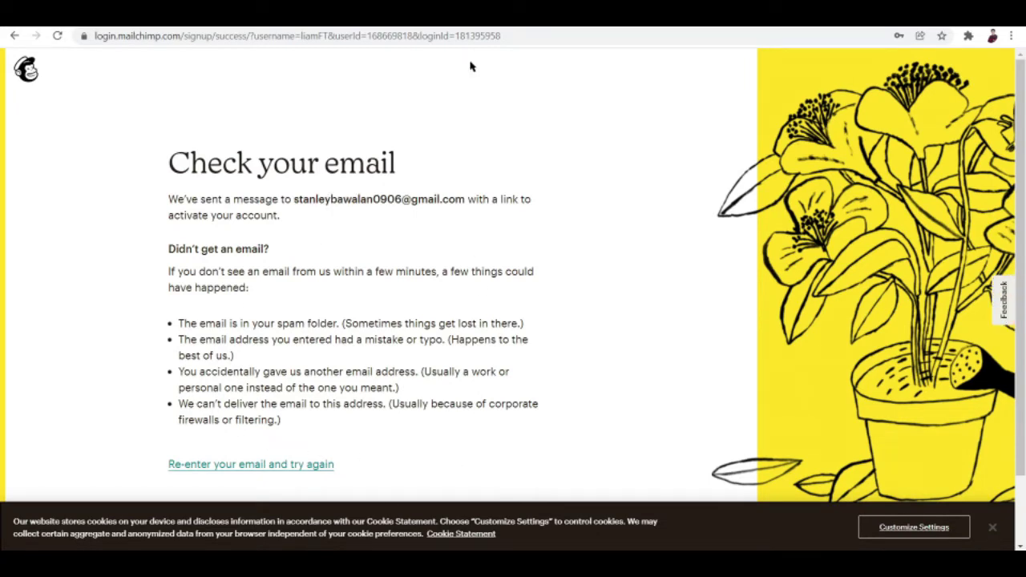
- Open Gmail in a new tab and follow the 'Activate your Mailchimp account' email's activation link
key("ctrl+t")
type("gmail.com")
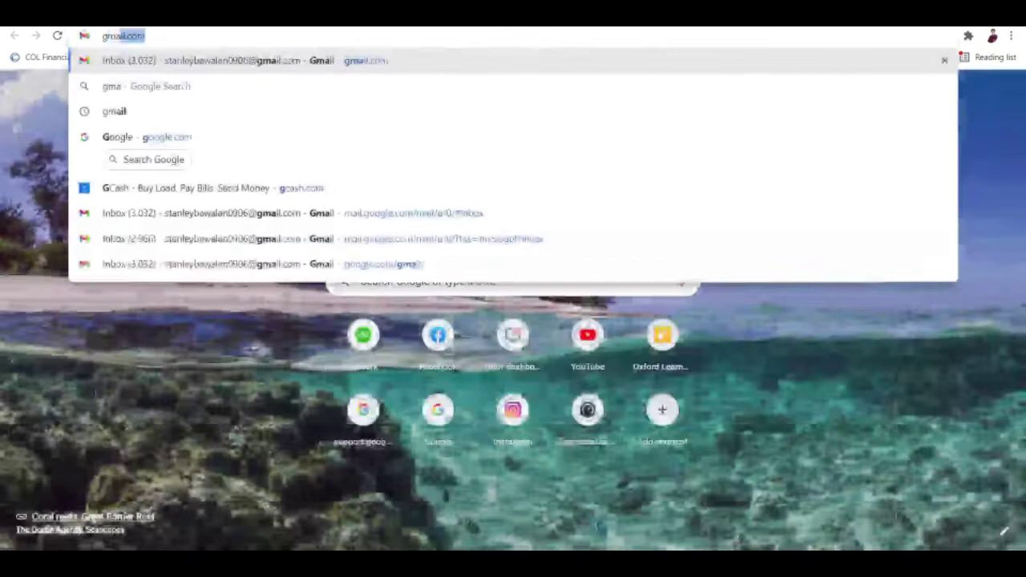
key("Return")
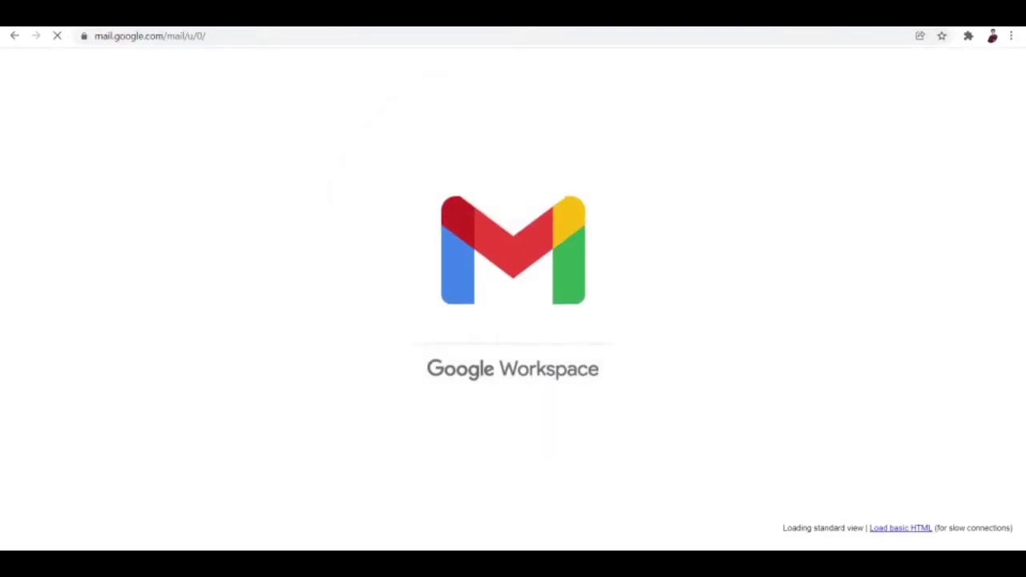
left_click(435, 245)
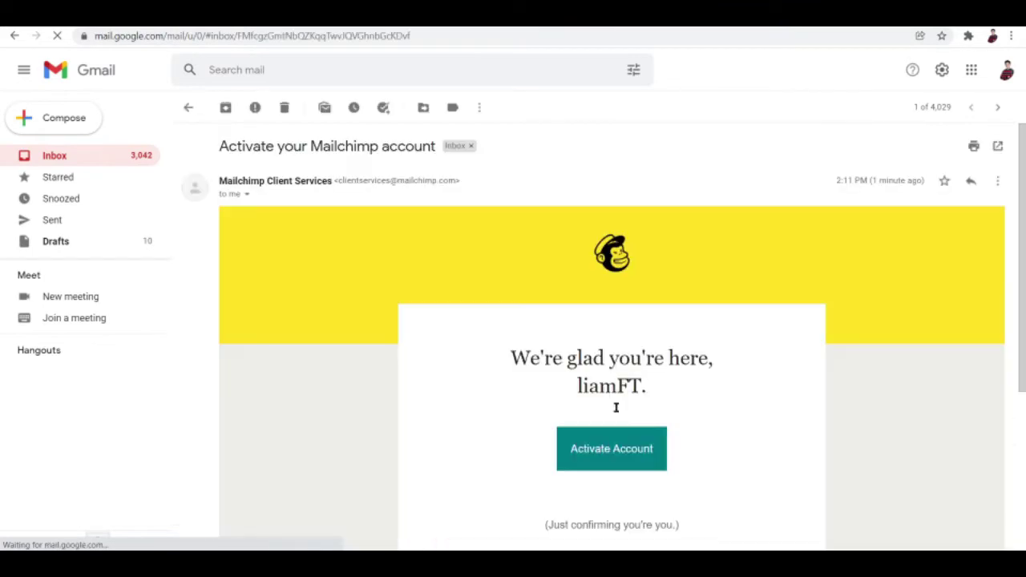
left_click(602, 451)
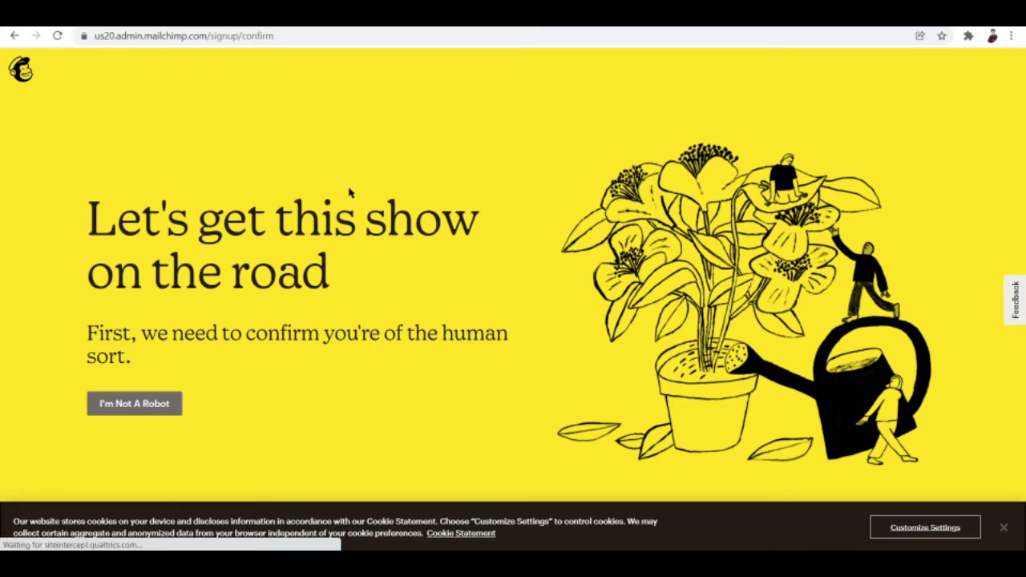
- Pass the 'I'm Not A Robot' check to confirm the new account
left_click(116, 407)
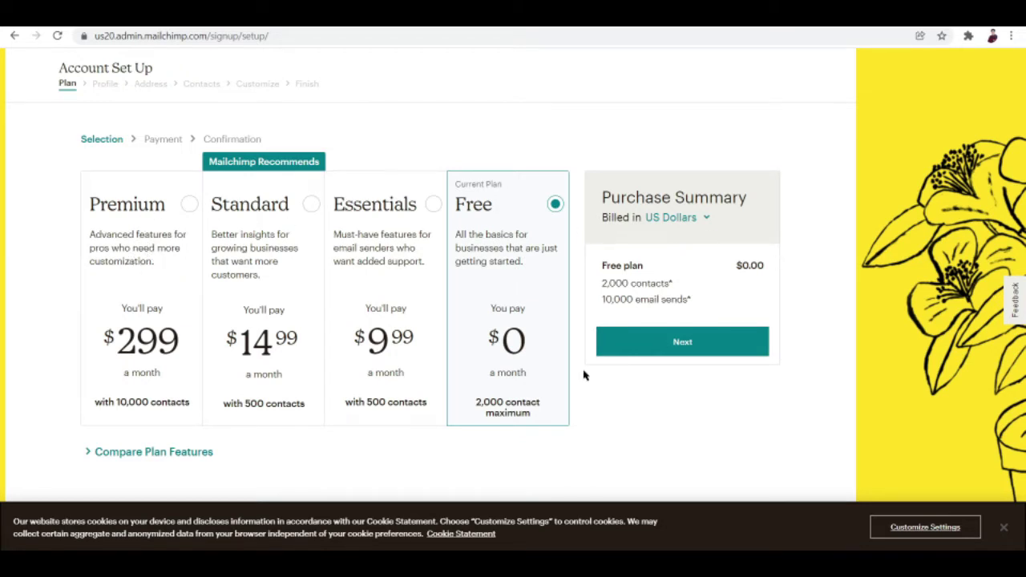
- Keep the Free plan and begin entering the first name on the profile form
left_click(621, 333)
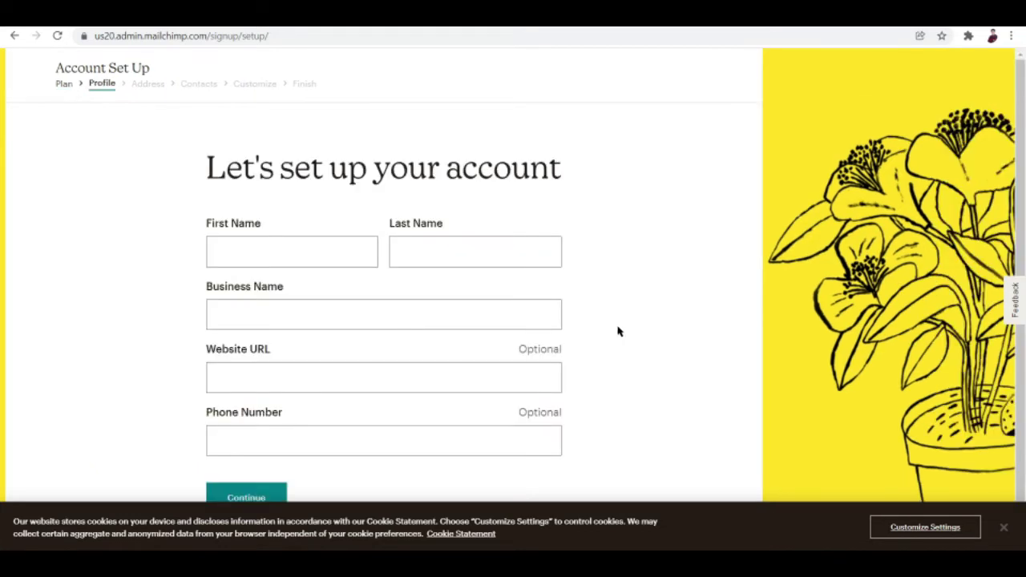
scroll(249, 289, "down", 1)
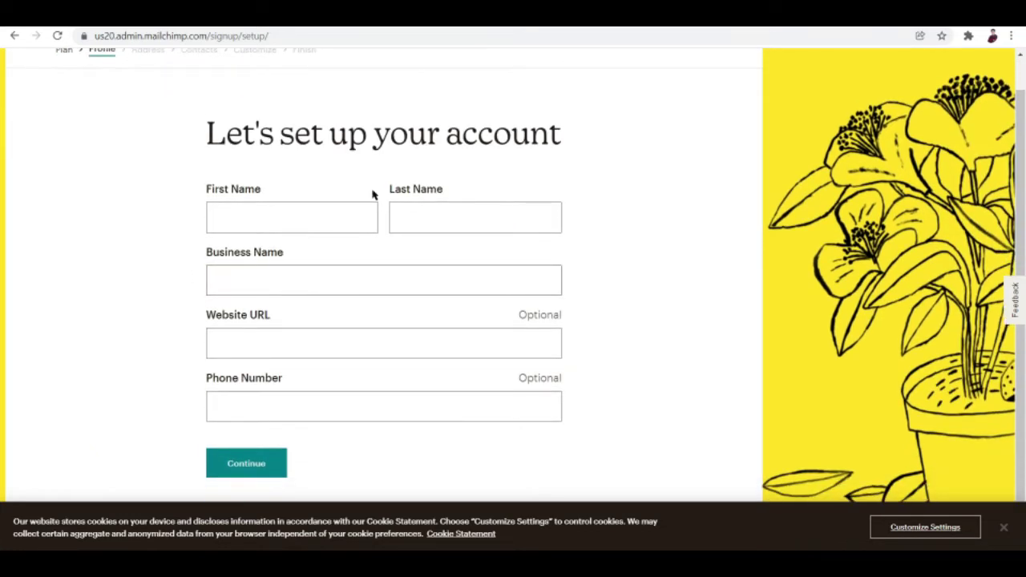
left_click(304, 217)
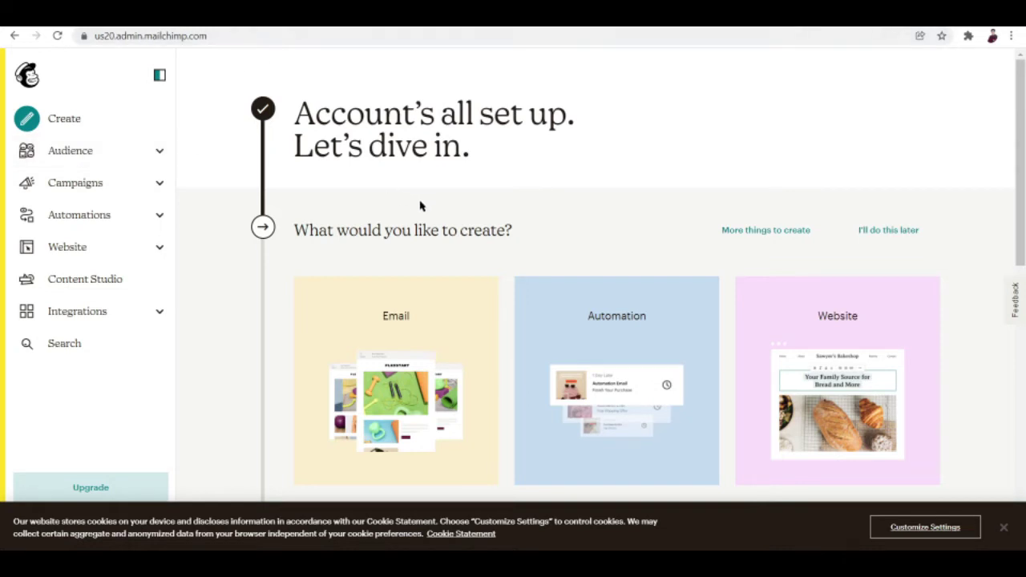
- Scroll the welcome dashboard to review the Email, Automation and Website create options
scroll(577, 201, "down", 3)
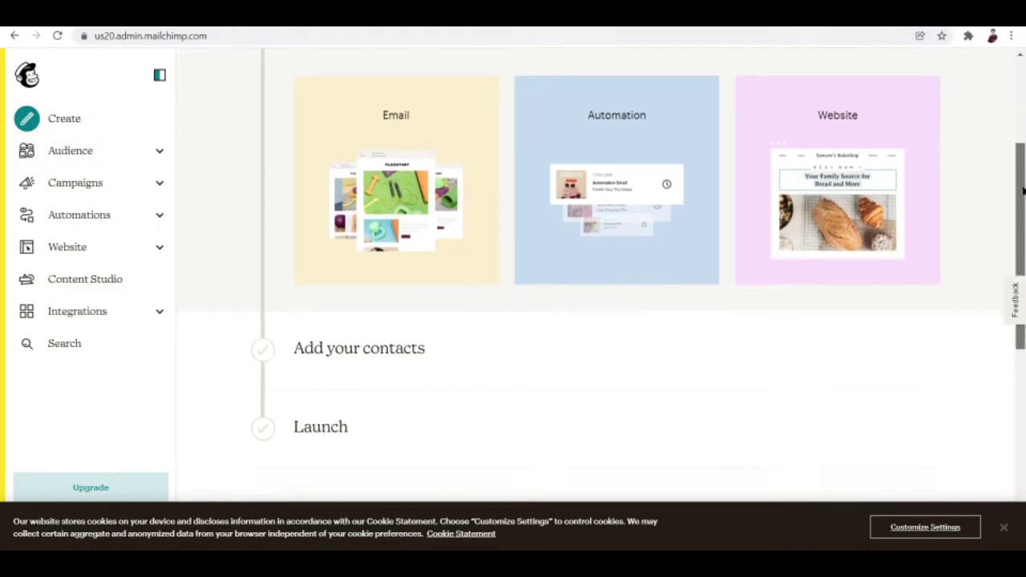
scroll(449, 192, "up", 2)
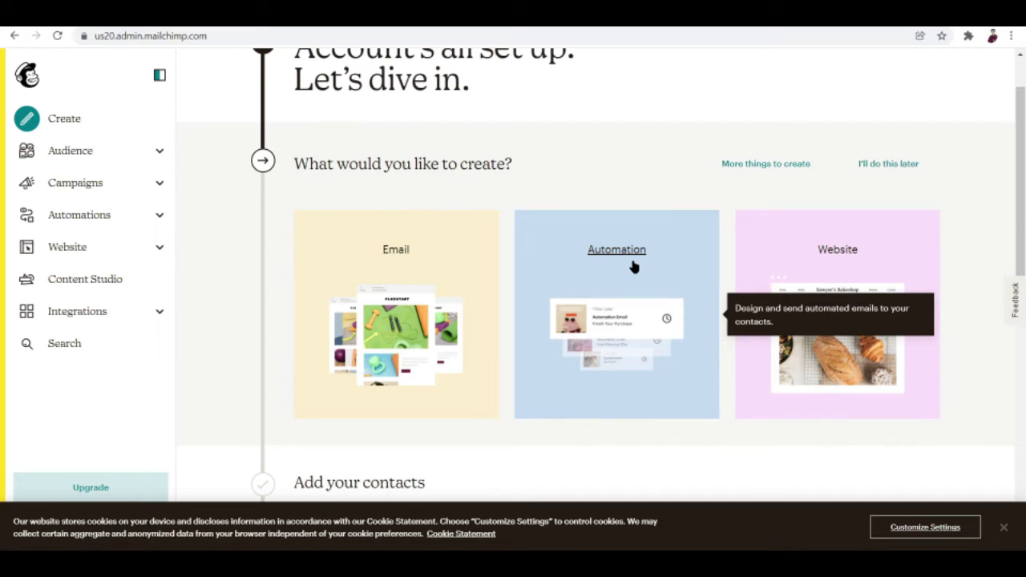
mouse_move(838, 114)
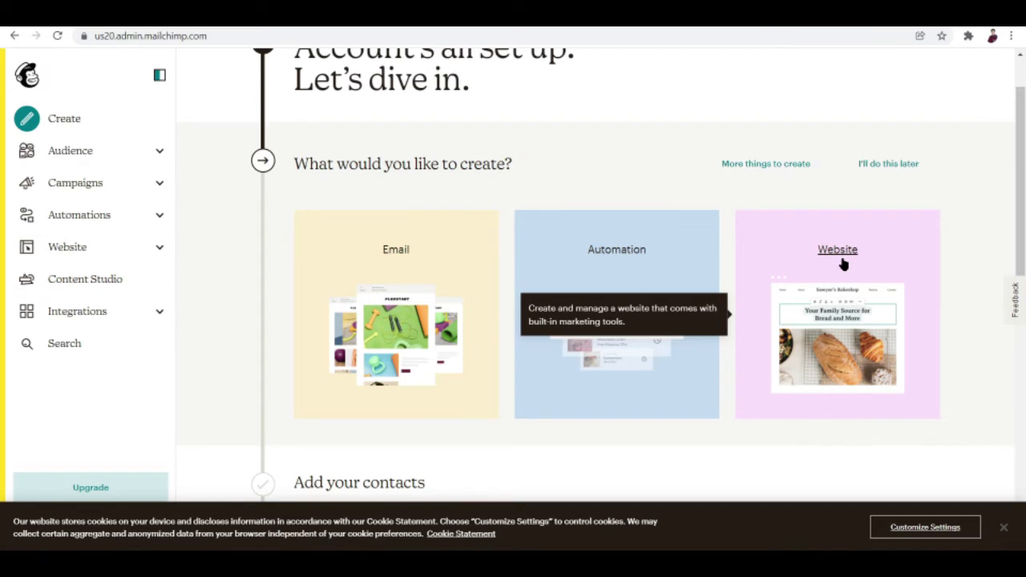
- Choose Website, then Set Up Your Site under 'Start designing your site'
left_click(842, 263)
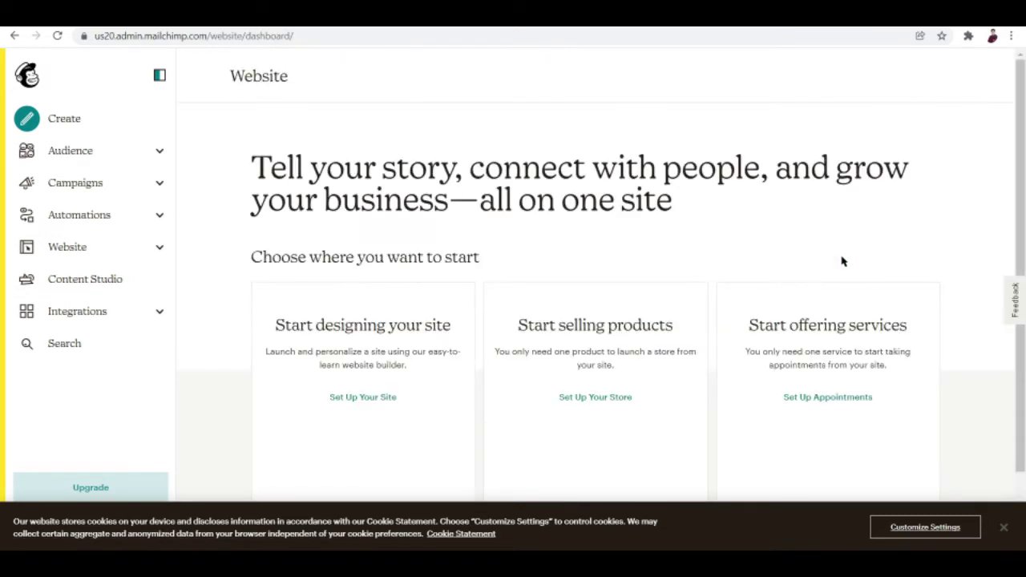
scroll(415, 367, "down", 1)
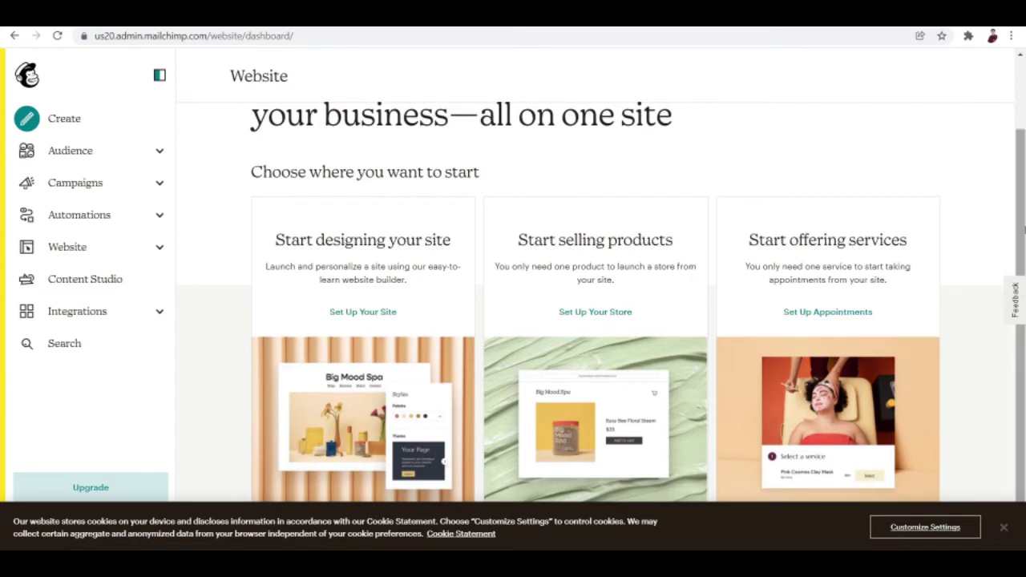
left_click_drag(1024, 207, 1024, 144)
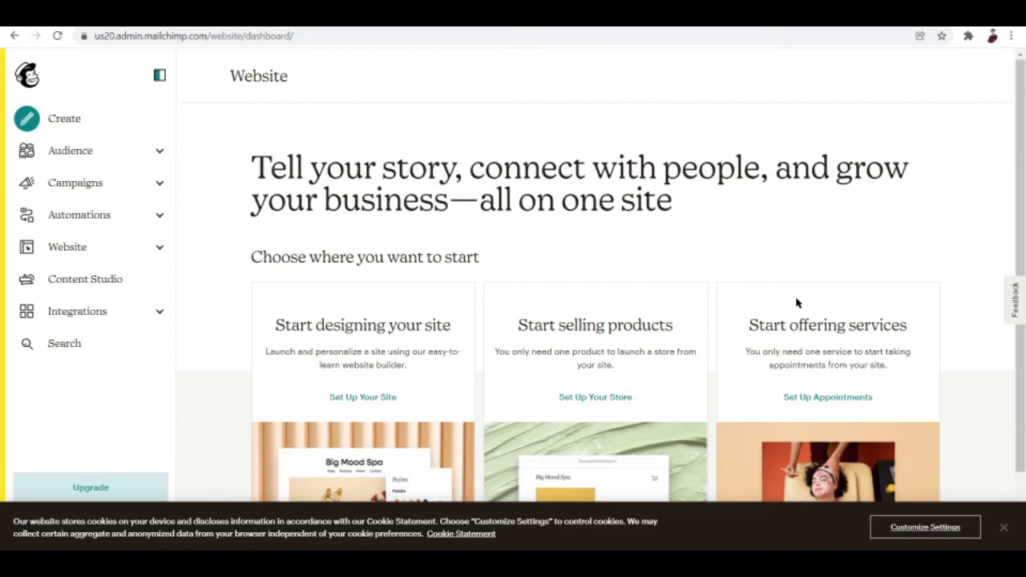
left_click_drag(1023, 216, 1024, 293)
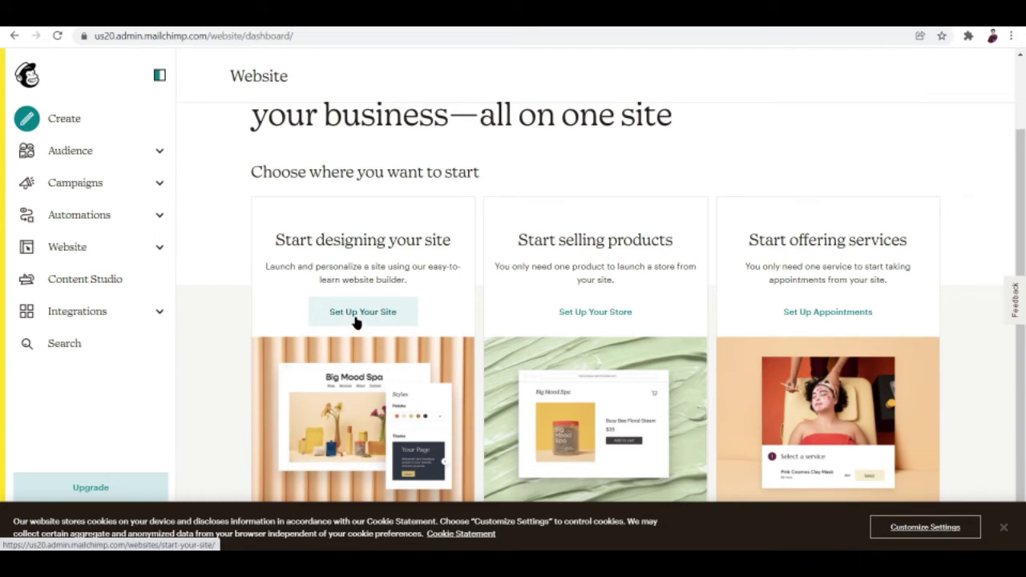
left_click(356, 320)
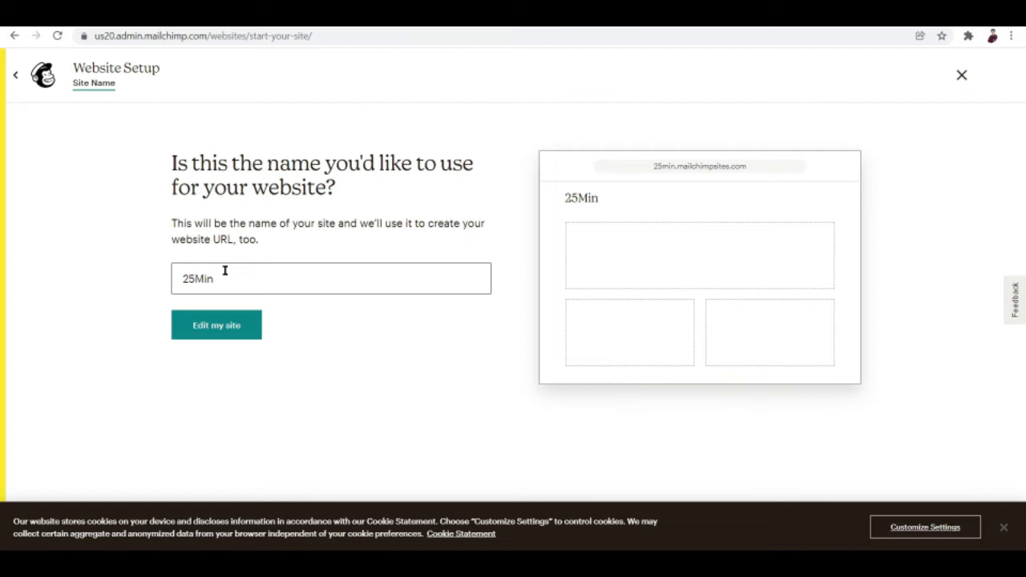
- Confirm 25Min as the site name and open it in the website builder
left_click(245, 333)
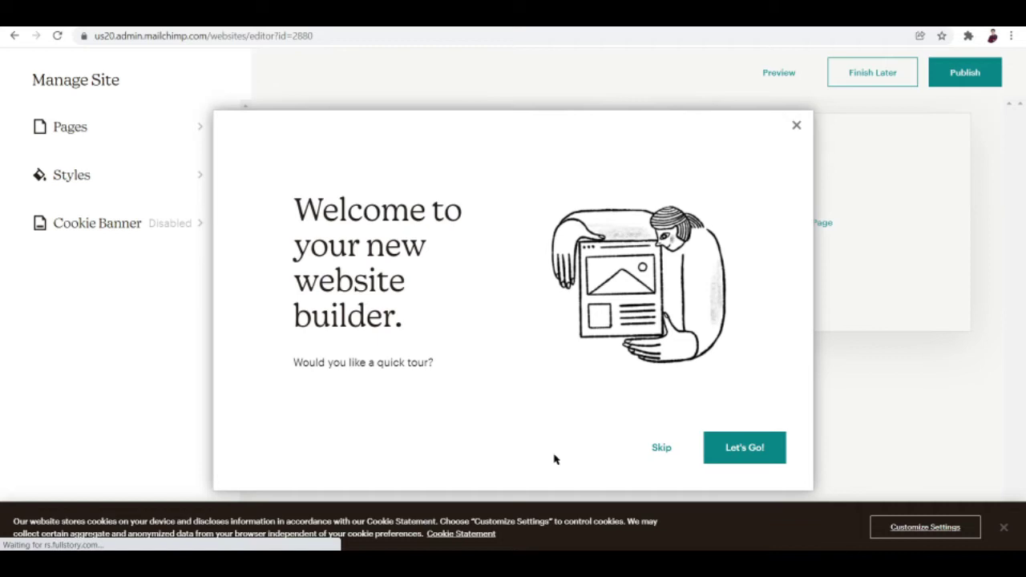
- Skip the website builder's welcome tour
left_click(662, 449)
mouse_move(447, 206)
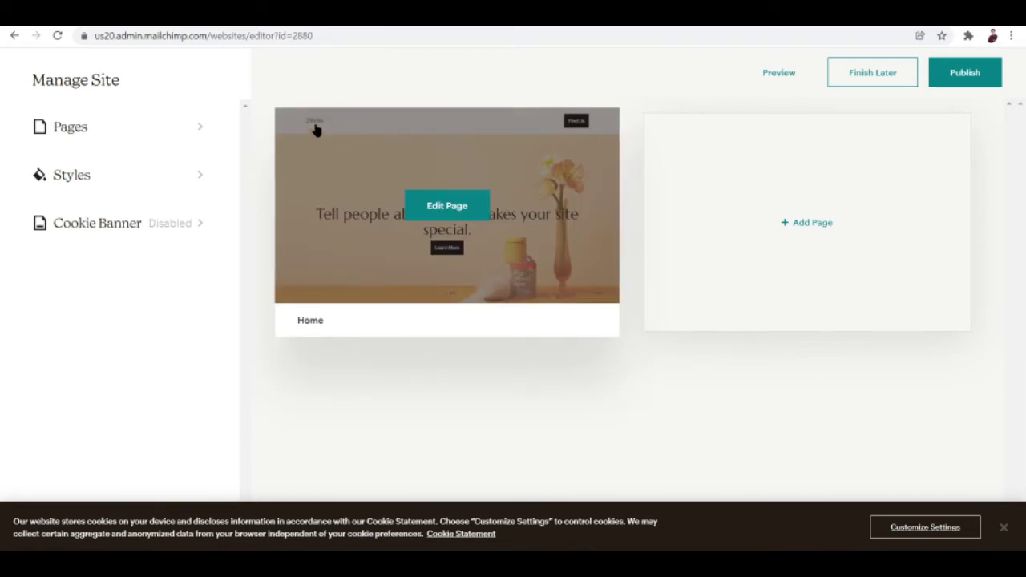
- Open the 25Min Home page in the editor and show the header's layout options
left_click(449, 207)
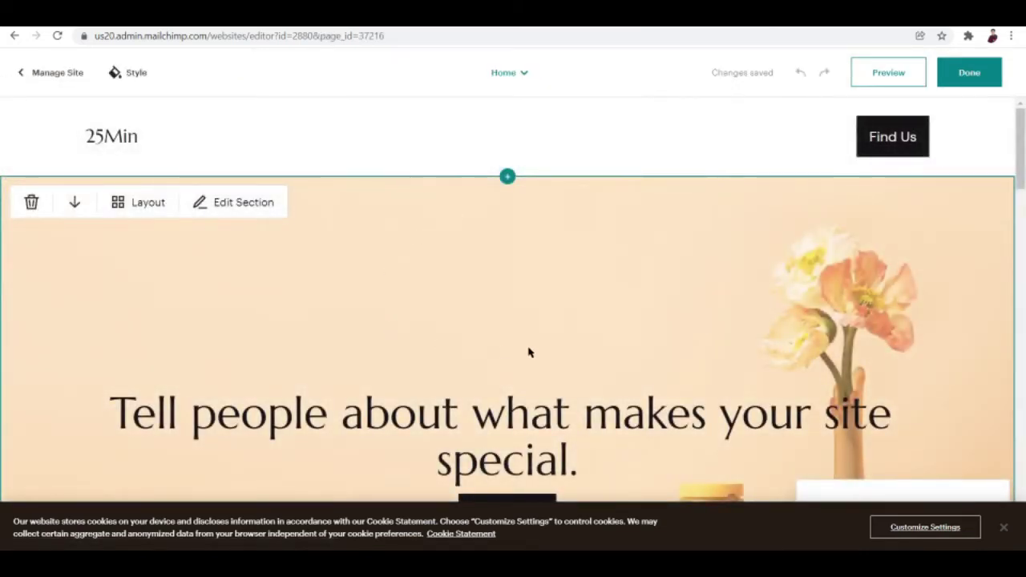
scroll(529, 352, "down", 1)
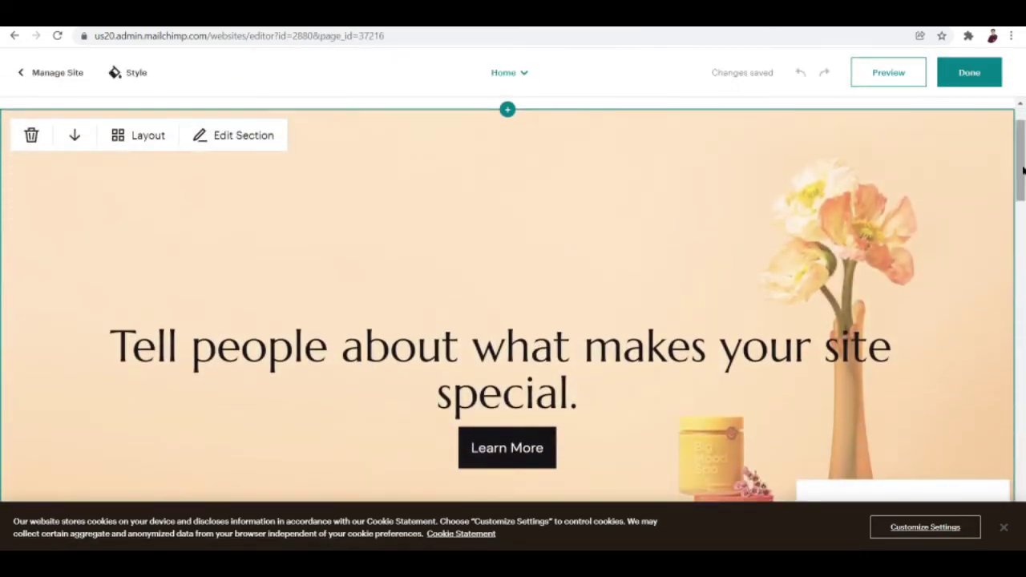
scroll(1020, 131, "up", 1)
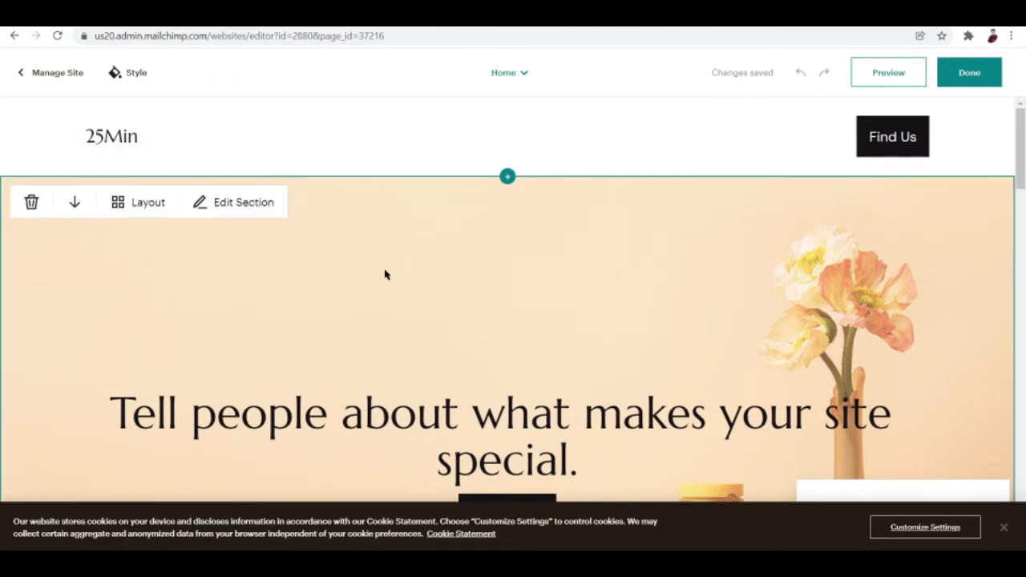
mouse_move(481, 136)
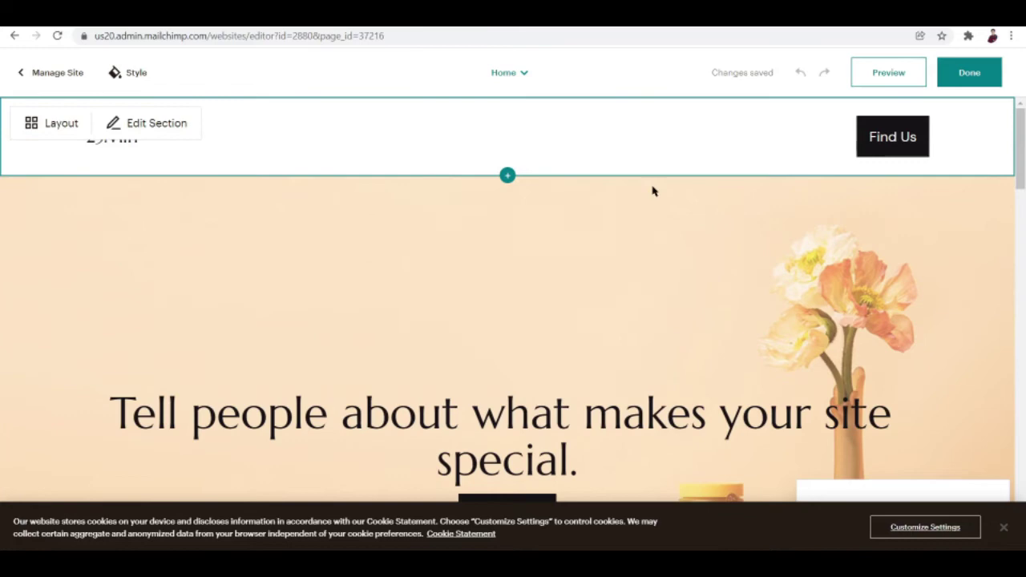
mouse_move(481, 305)
mouse_move(1019, 137)
left_mouse_down()
mouse_move(1021, 227)
mouse_move(1020, 120)
left_mouse_up()
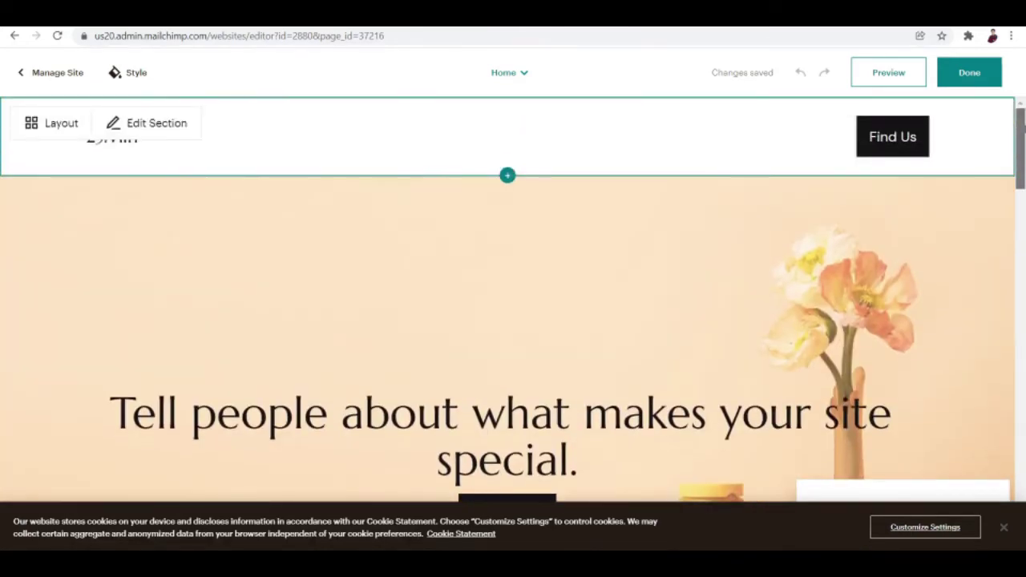
left_click(69, 125)
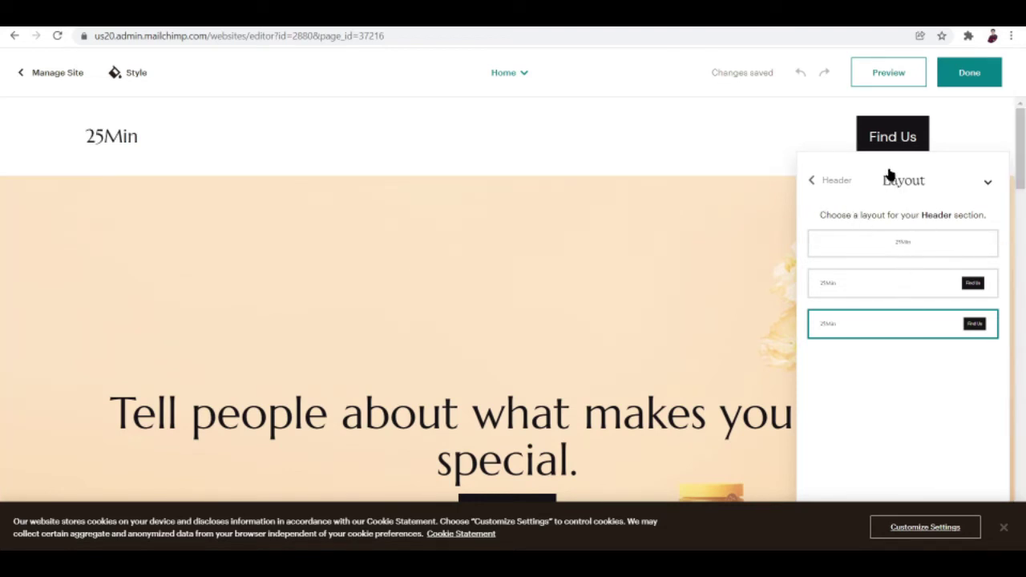
- Compare the header layouts and settle on logo left with the Find Us button right
left_click(891, 251)
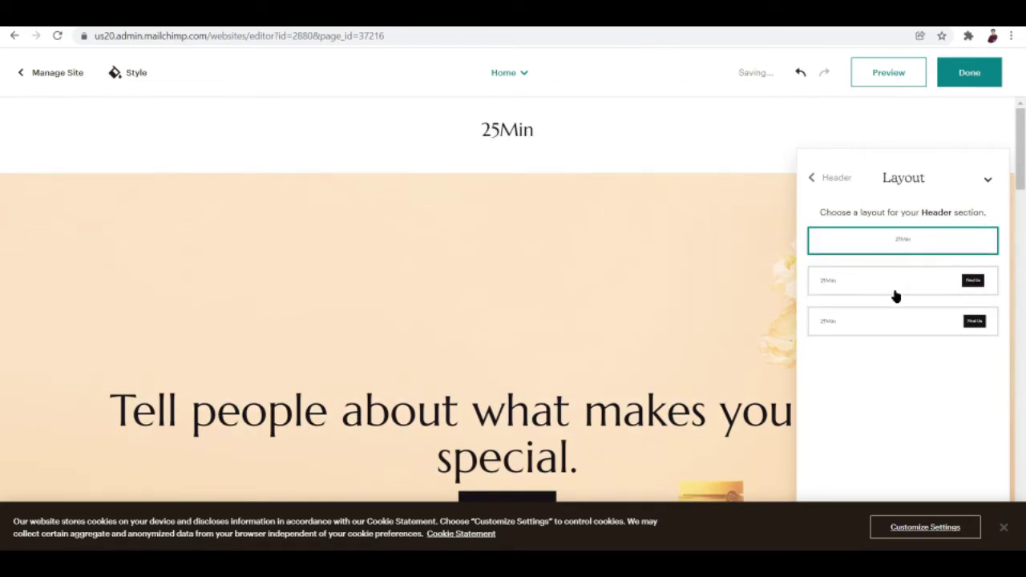
left_click(896, 295)
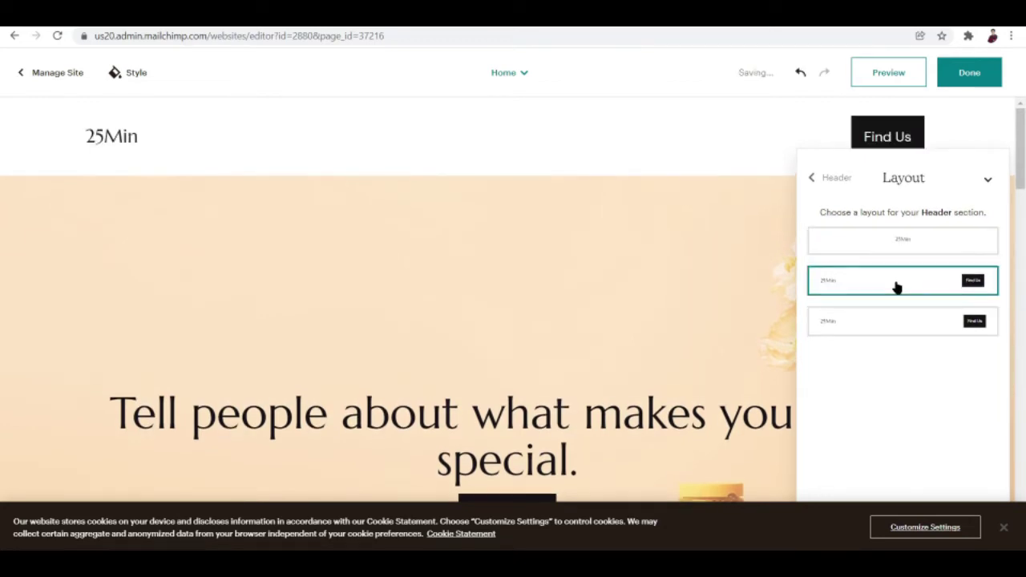
left_click(927, 332)
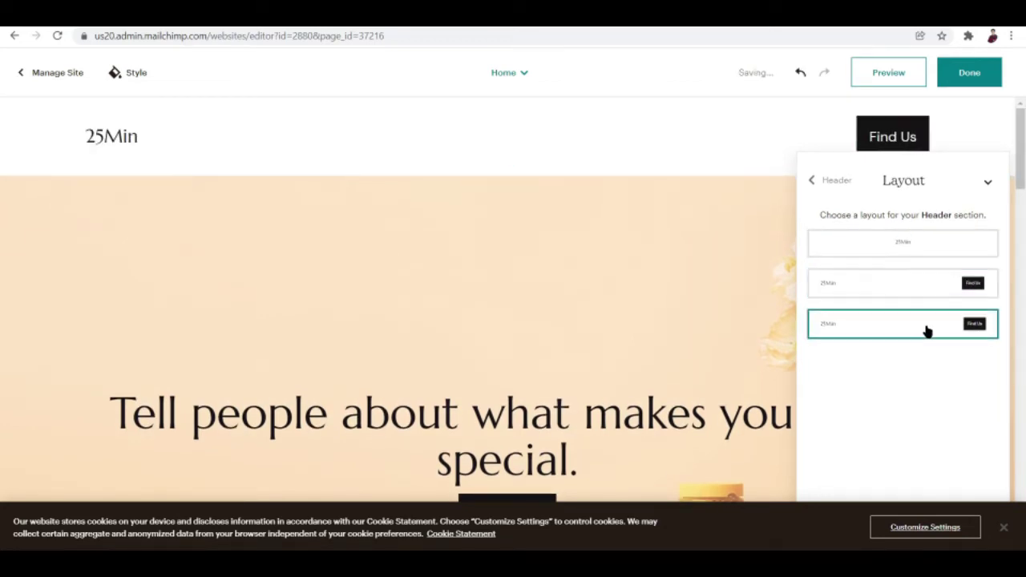
left_click(890, 283)
left_click(882, 324)
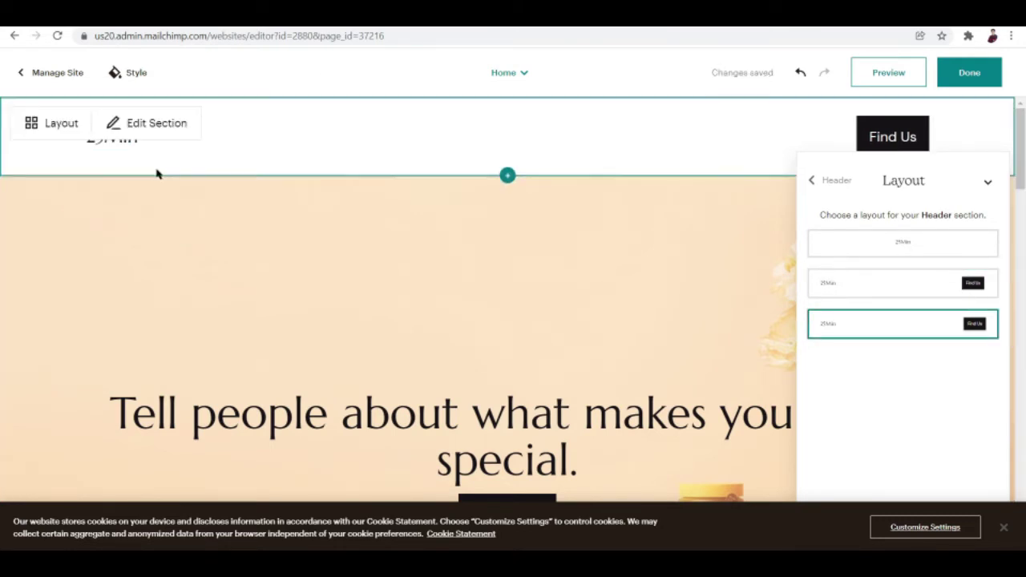
left_click(902, 249)
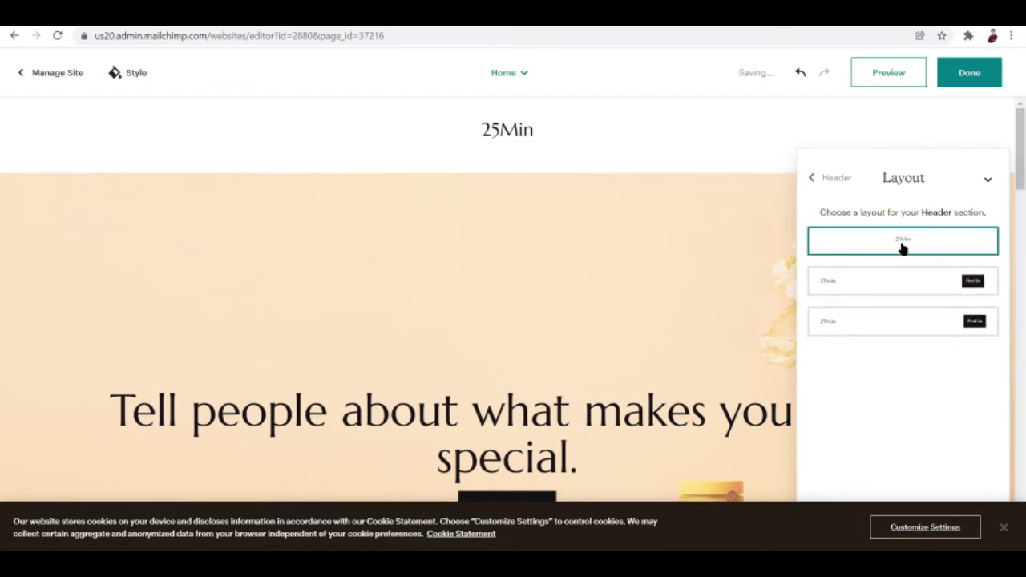
left_click(893, 282)
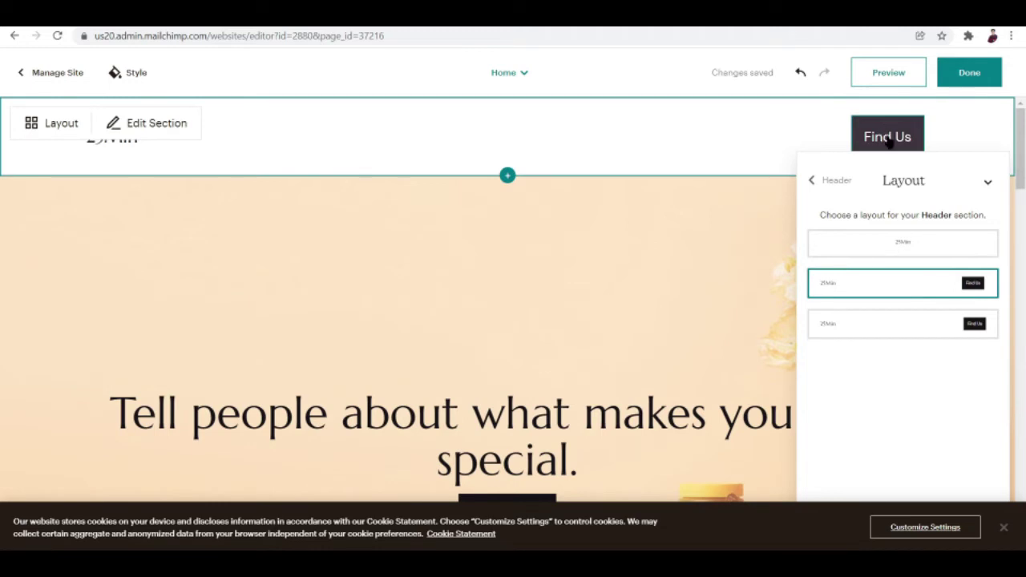
- Select the site header and preview lavender, grey and image options for its background
left_click(713, 277)
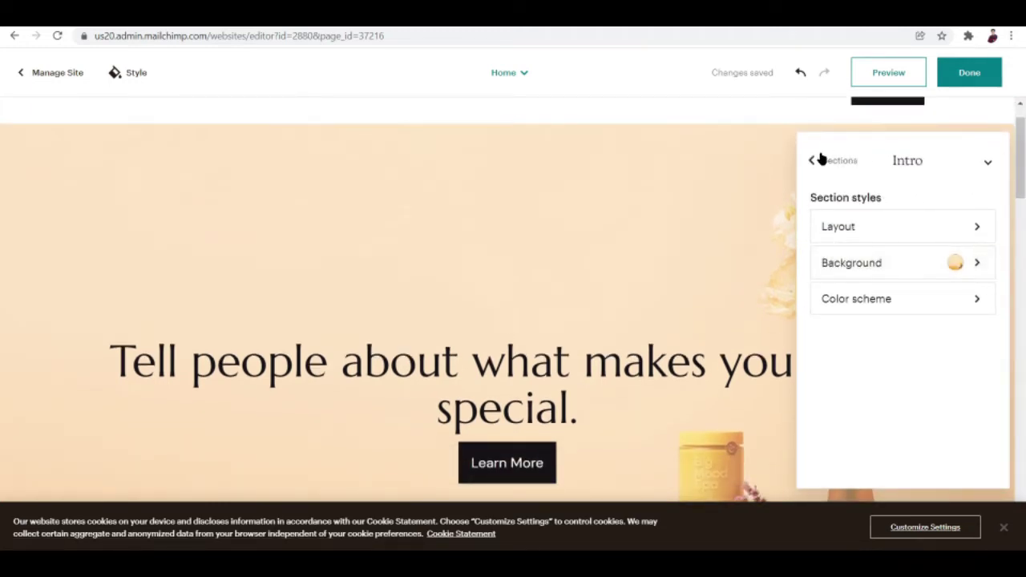
scroll(1021, 165, "up", 1)
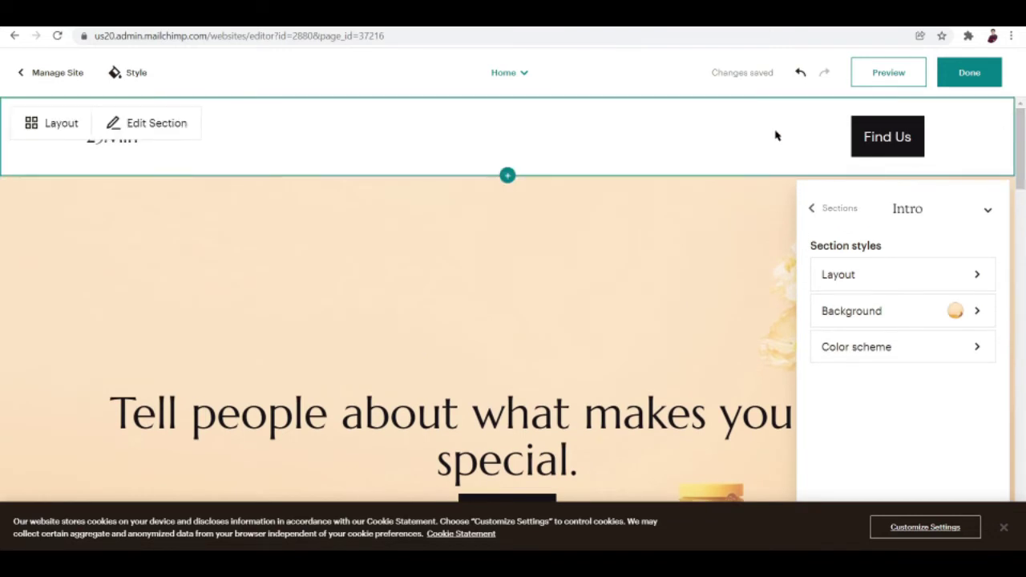
left_click(158, 142)
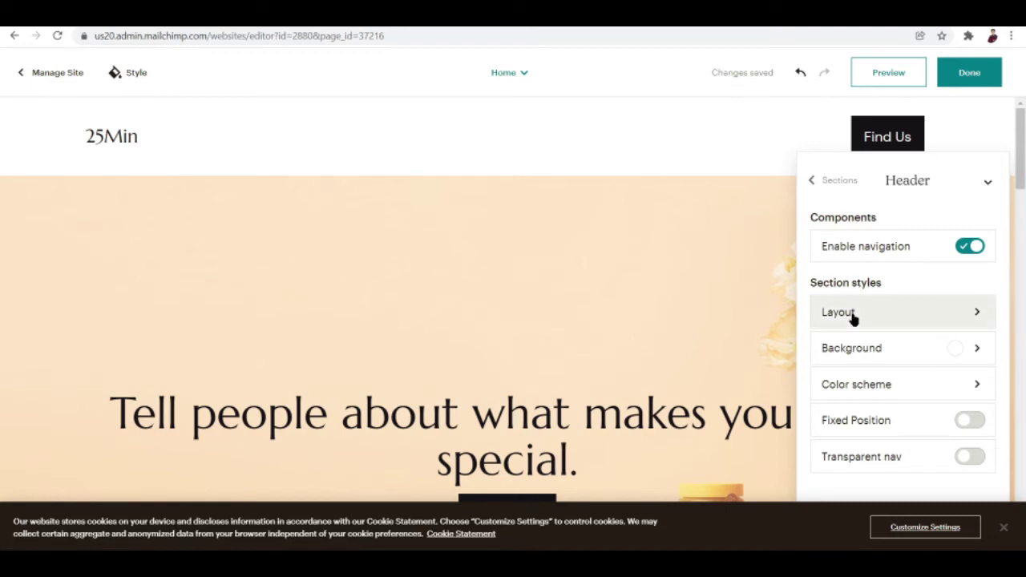
left_click(960, 353)
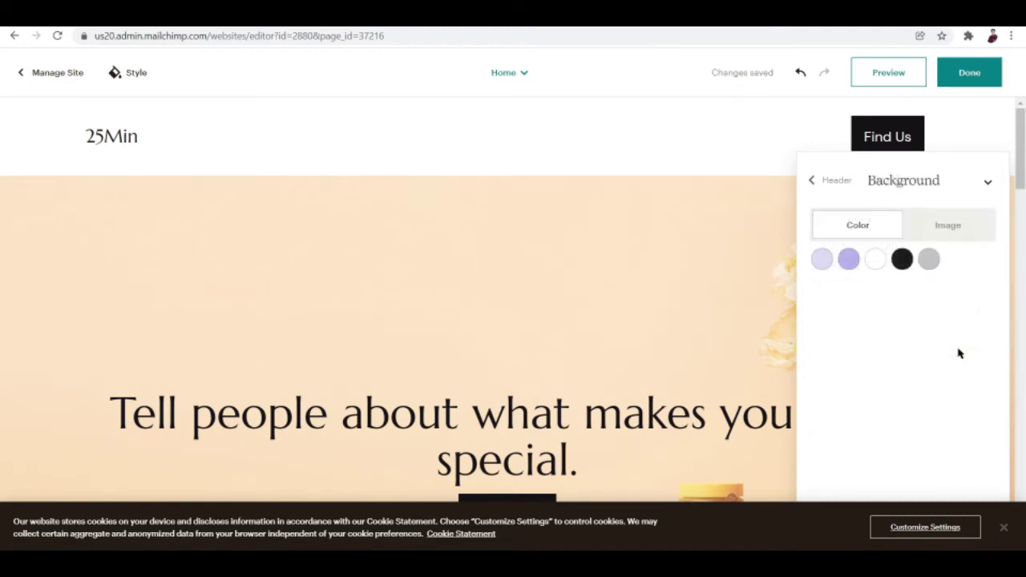
left_click(822, 259)
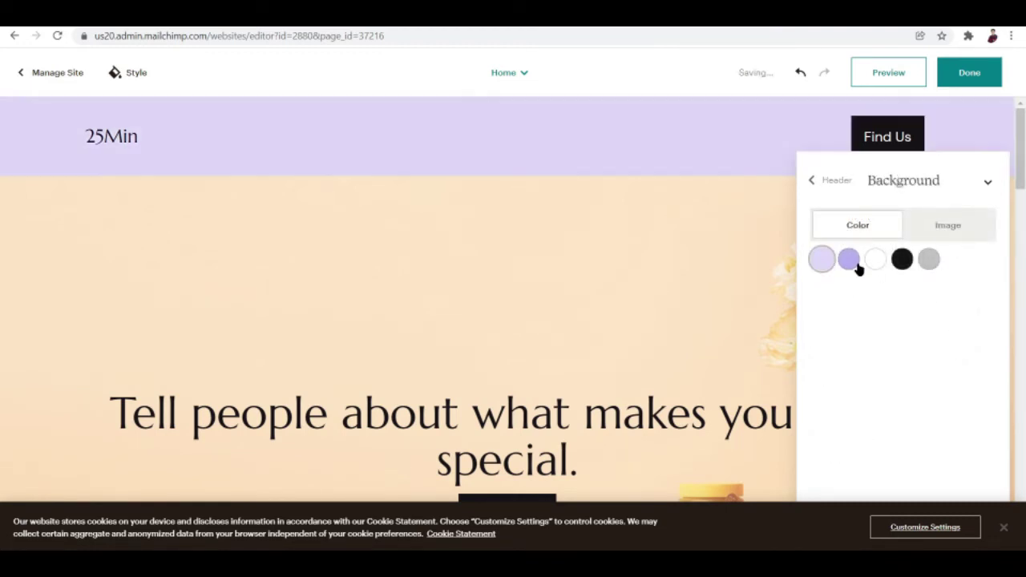
left_click(876, 259)
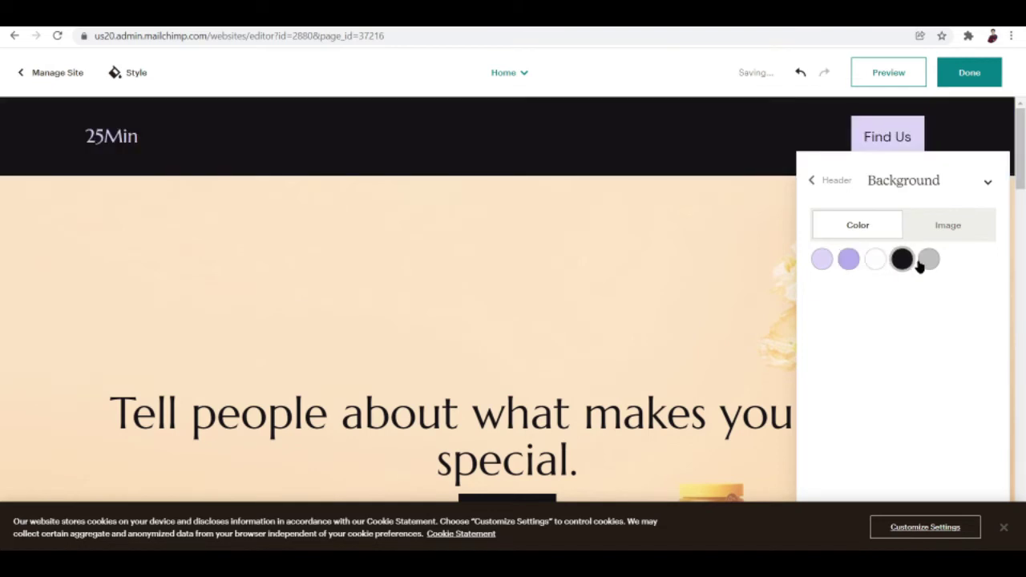
left_click(922, 260)
left_click(954, 226)
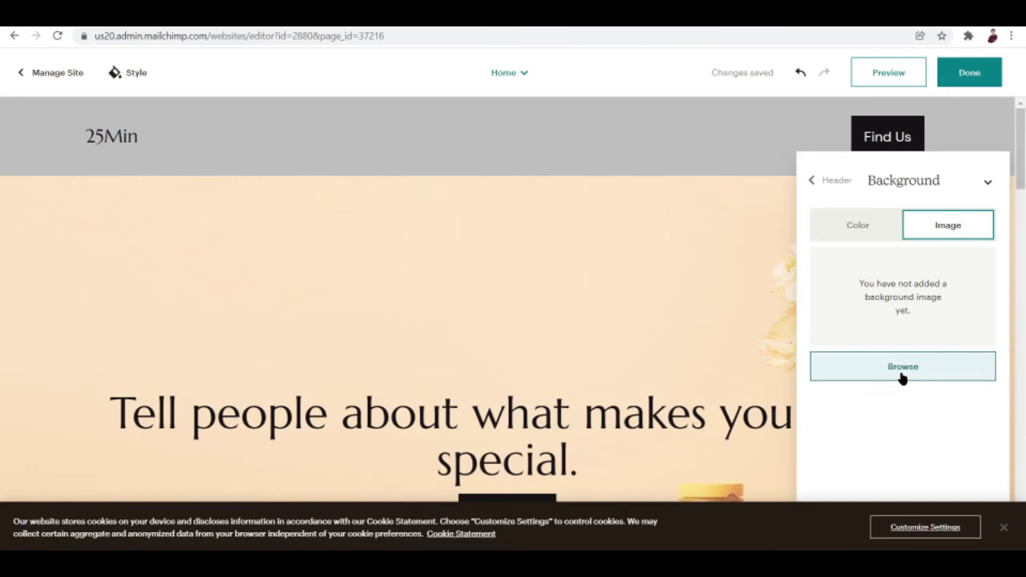
- Set the header background to purple, check its colour scheme, and close the header settings
left_click(816, 183)
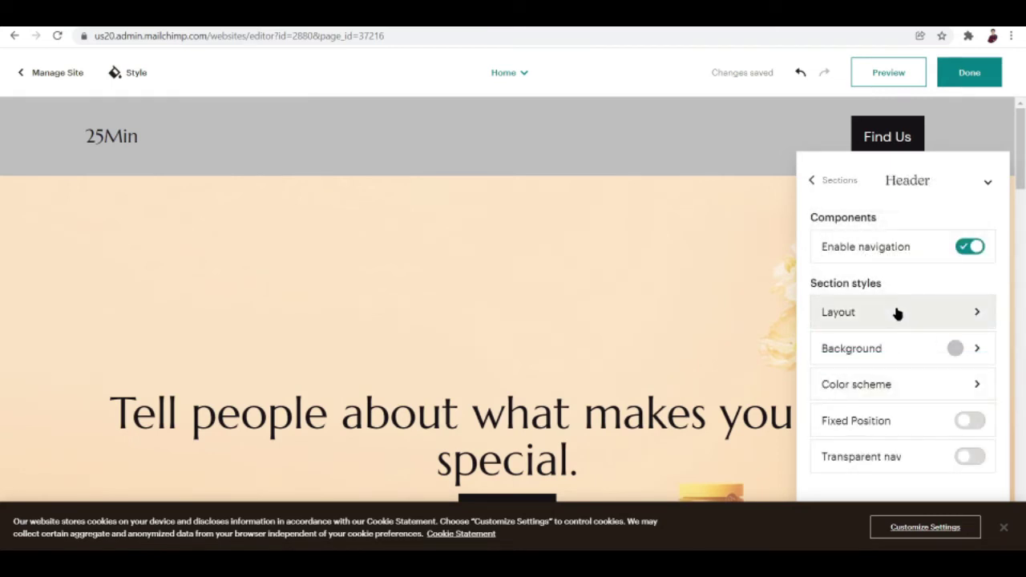
left_click(953, 348)
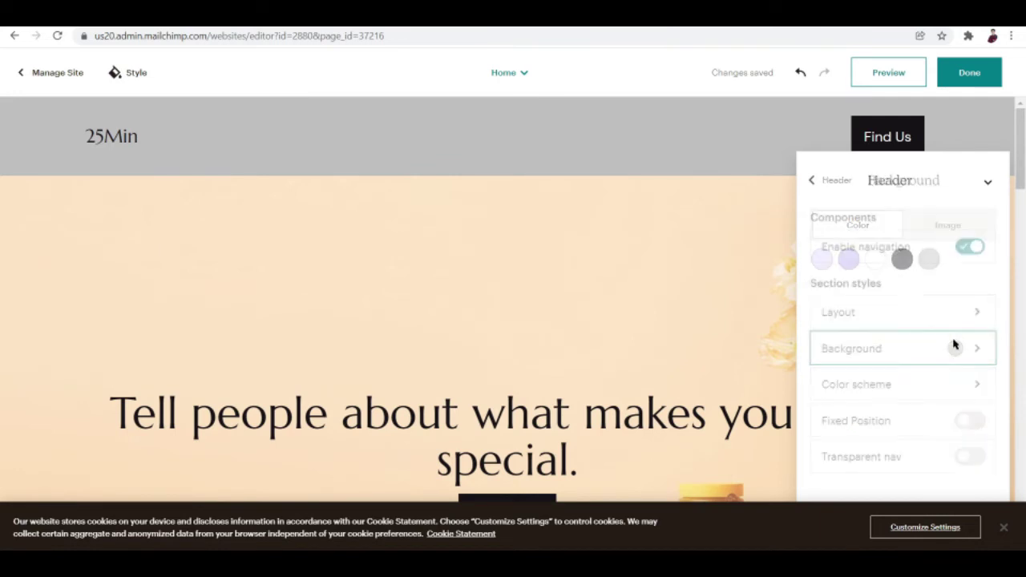
left_click(849, 259)
left_click(817, 182)
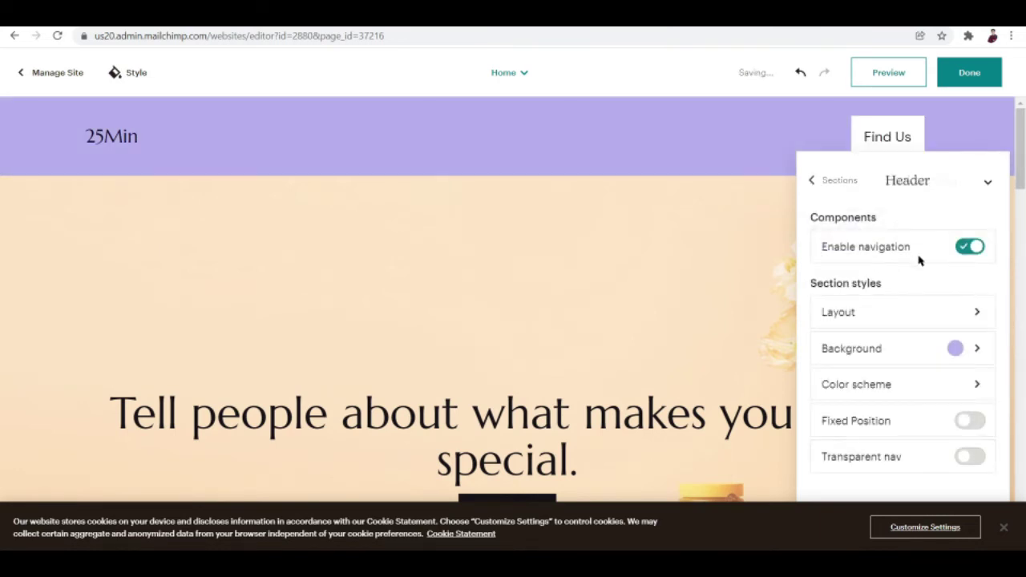
left_click(900, 387)
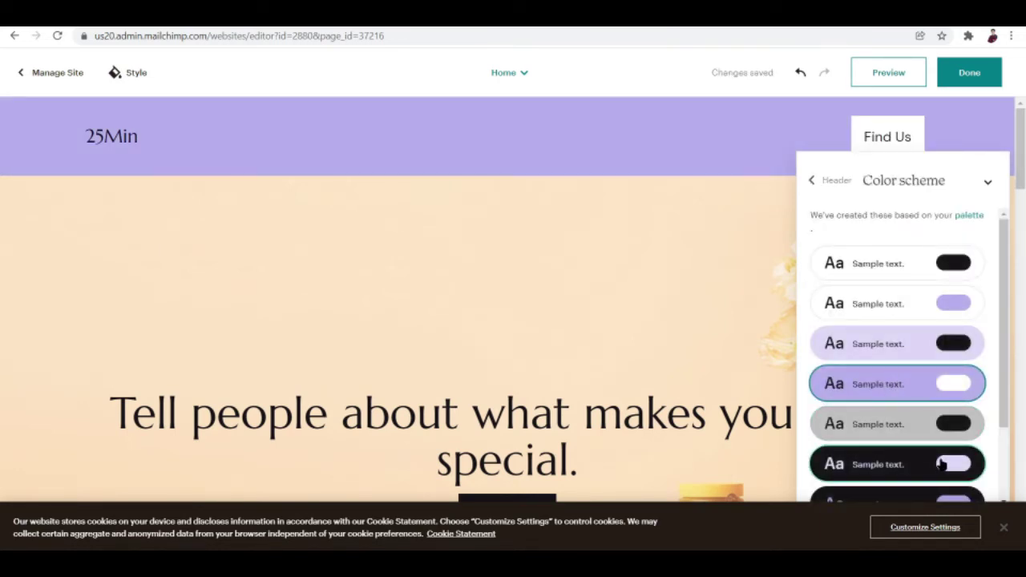
left_click_drag(1000, 280, 1010, 391)
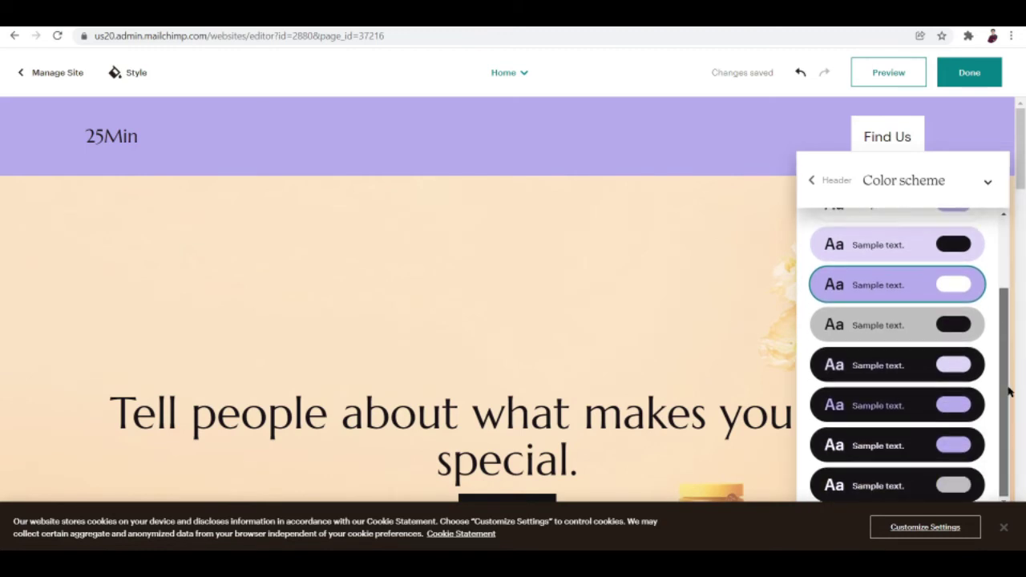
left_click(812, 179)
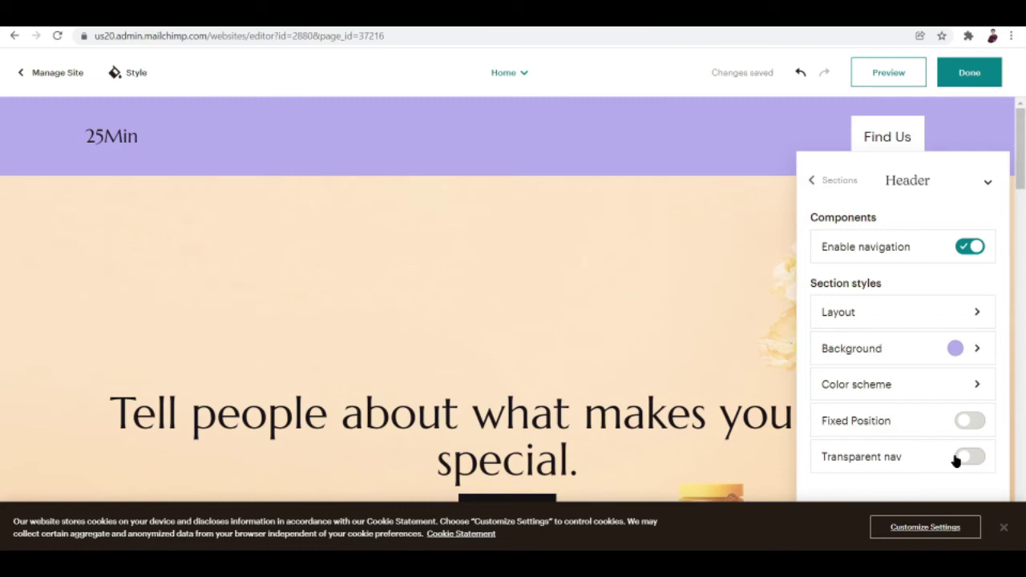
left_click(987, 182)
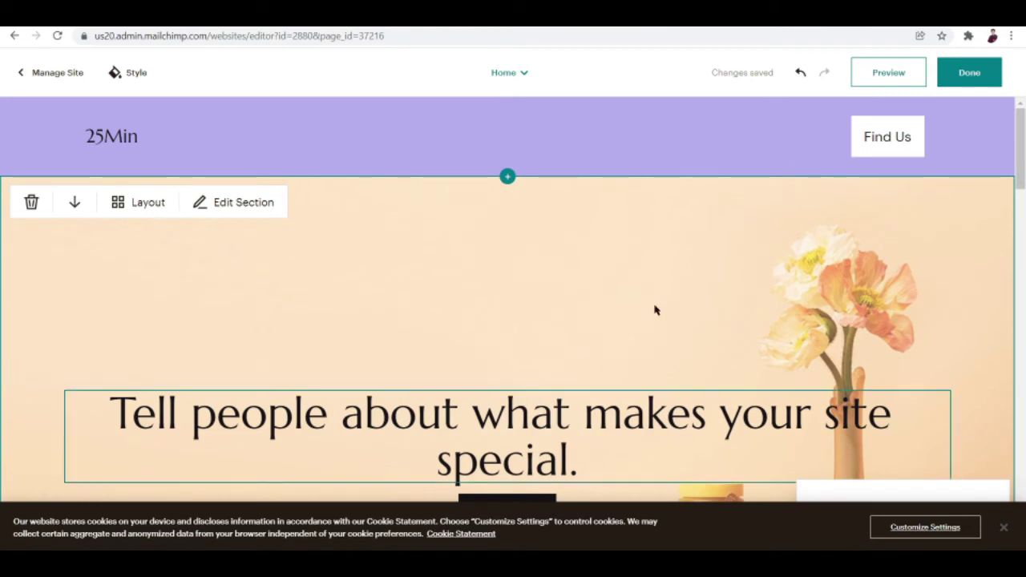
- Replace the intro heading with 'Sign up to get discount!', correcting typos along the way
left_click_drag(1021, 168, 1023, 186)
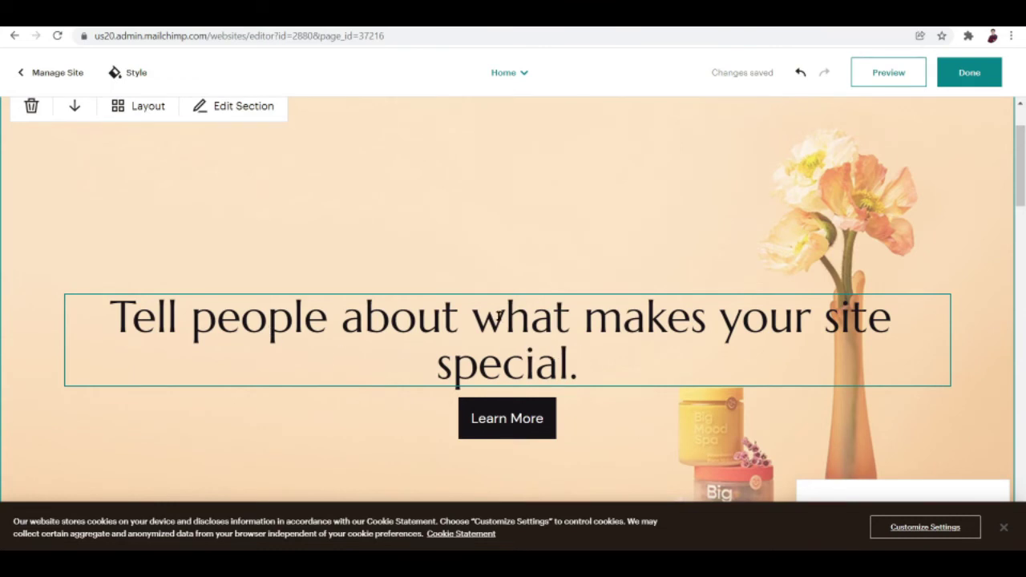
left_click(442, 315)
left_click_drag(580, 361, 112, 290)
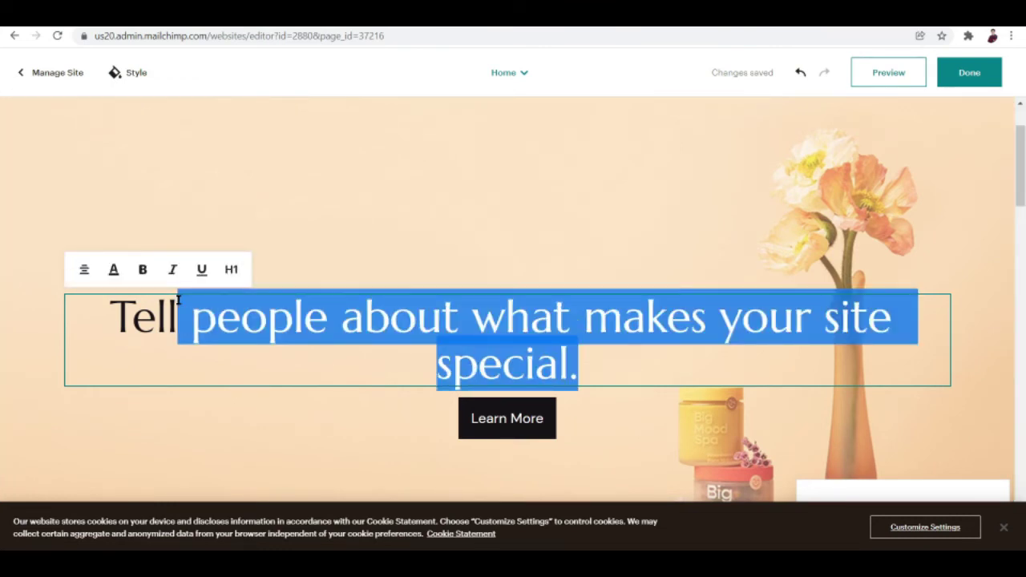
key("BackSpace")
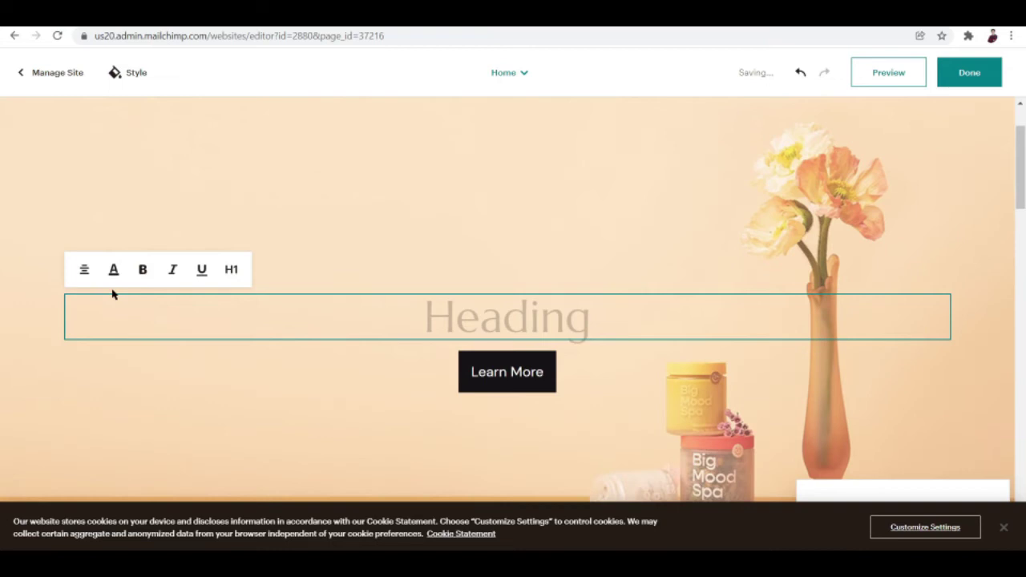
type("Sign up")
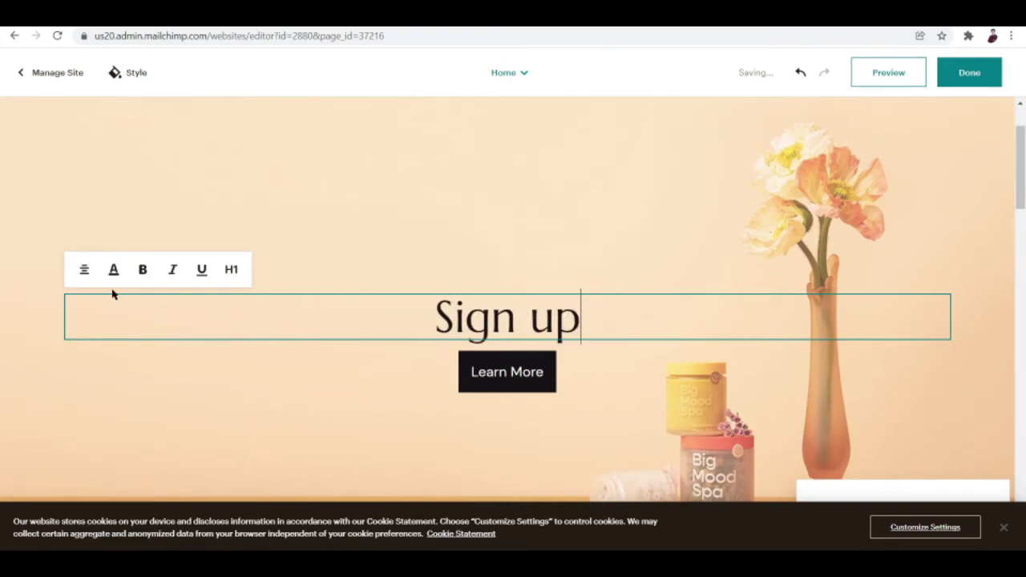
type(" to get fre")
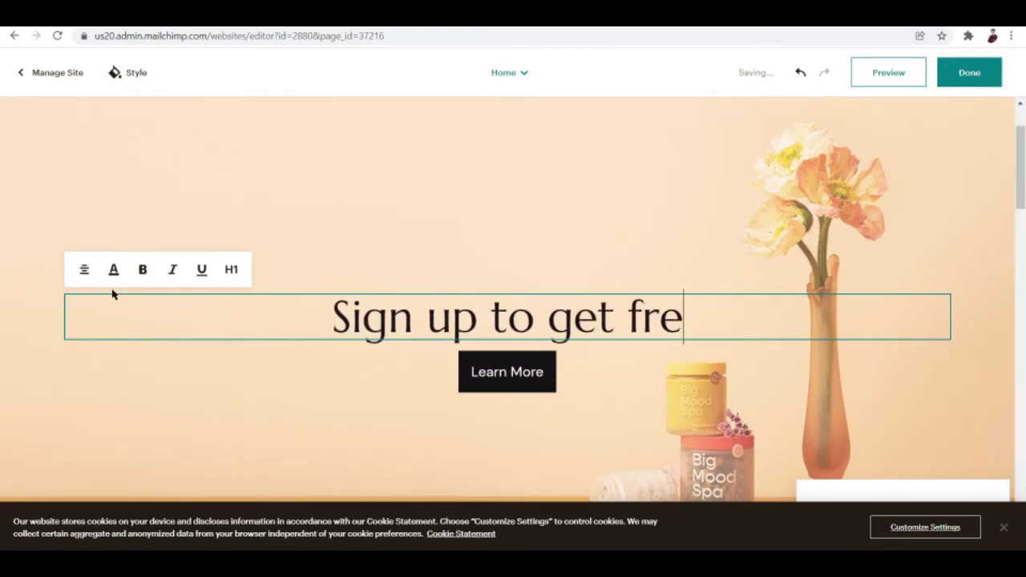
key("BackSpace")
key("BackSpace")
key("BackSpace")
key("BackSpace")
key("BackSpace")
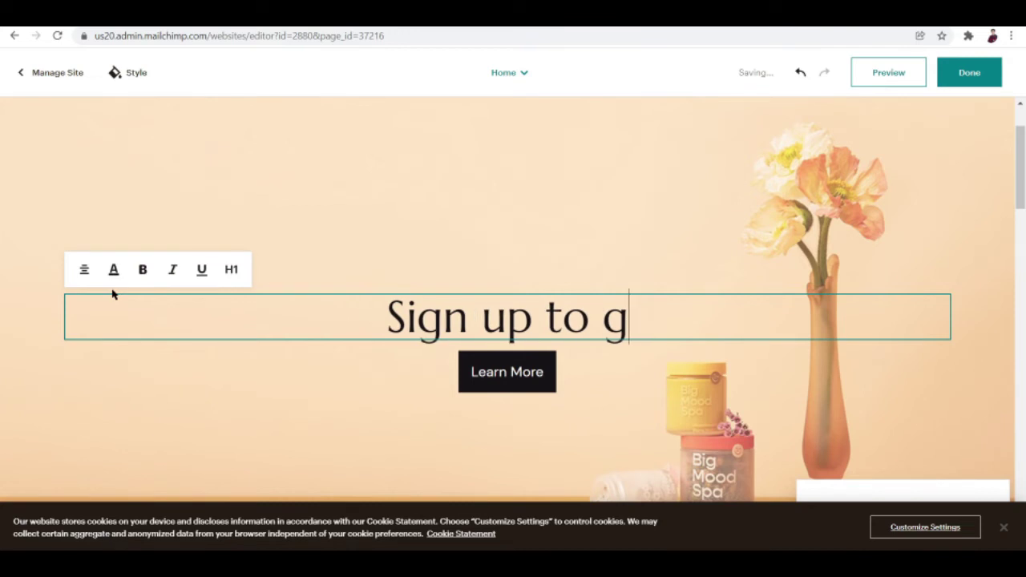
type("et discu")
key("BackSpace")
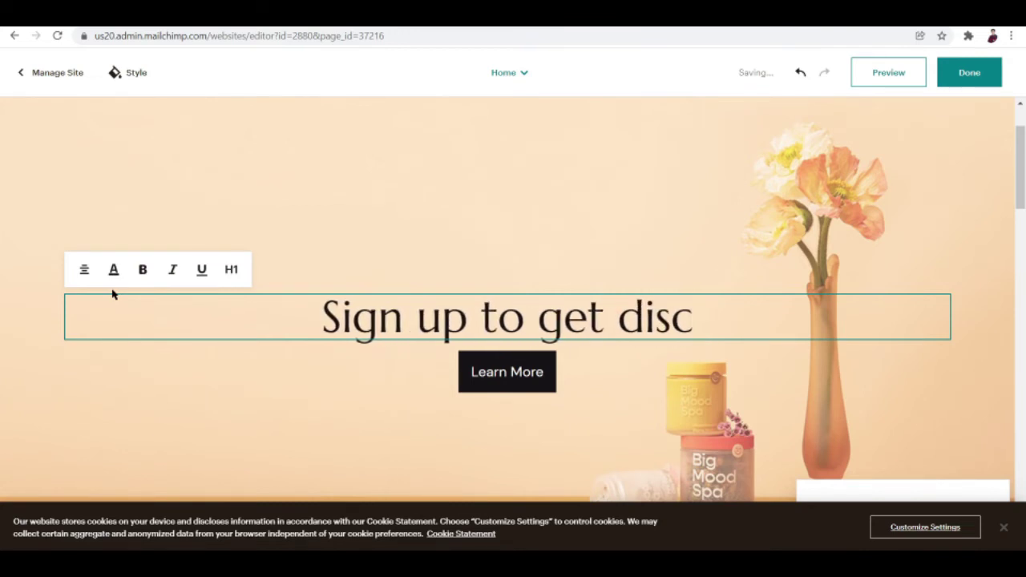
type("ount")
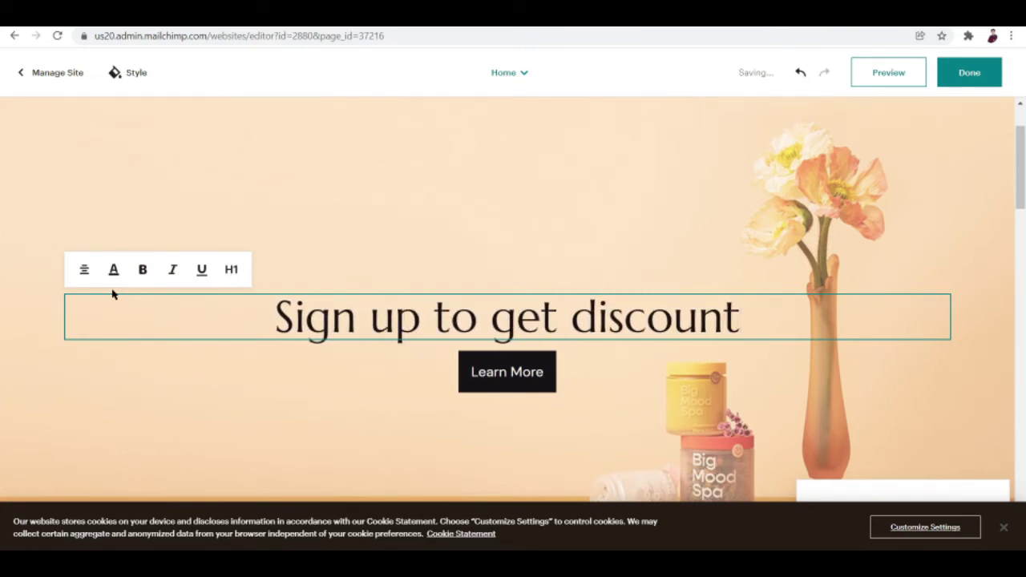
type("!")
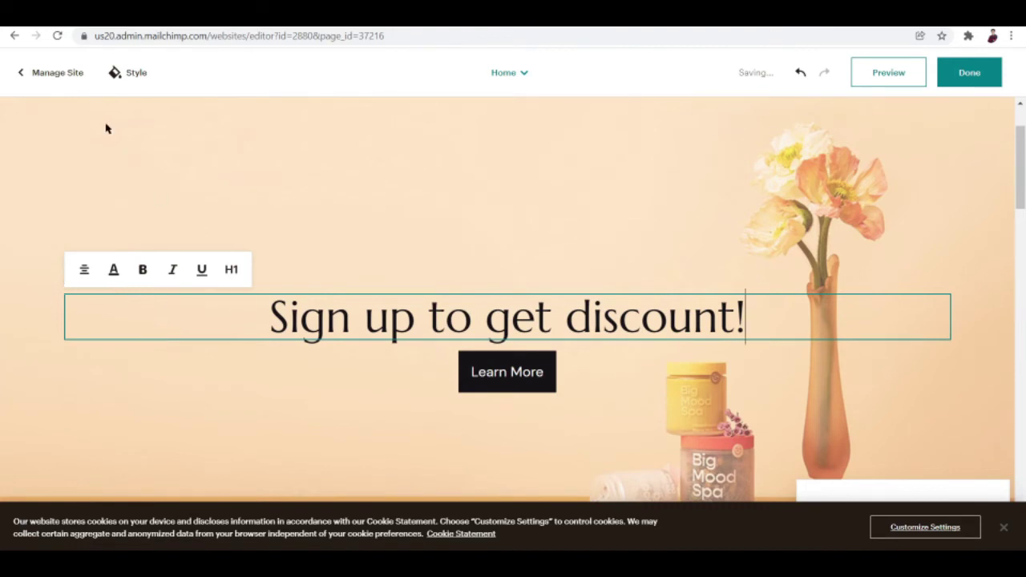
- Select the Intro section and browse its layout thumbnails without changing them, returning to Section styles
left_click(107, 128)
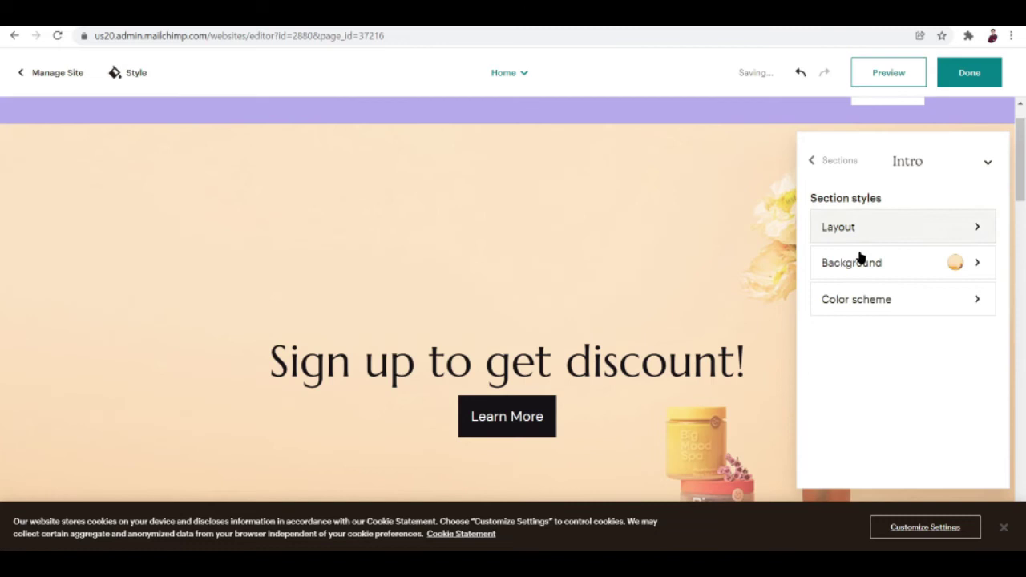
left_click(986, 163)
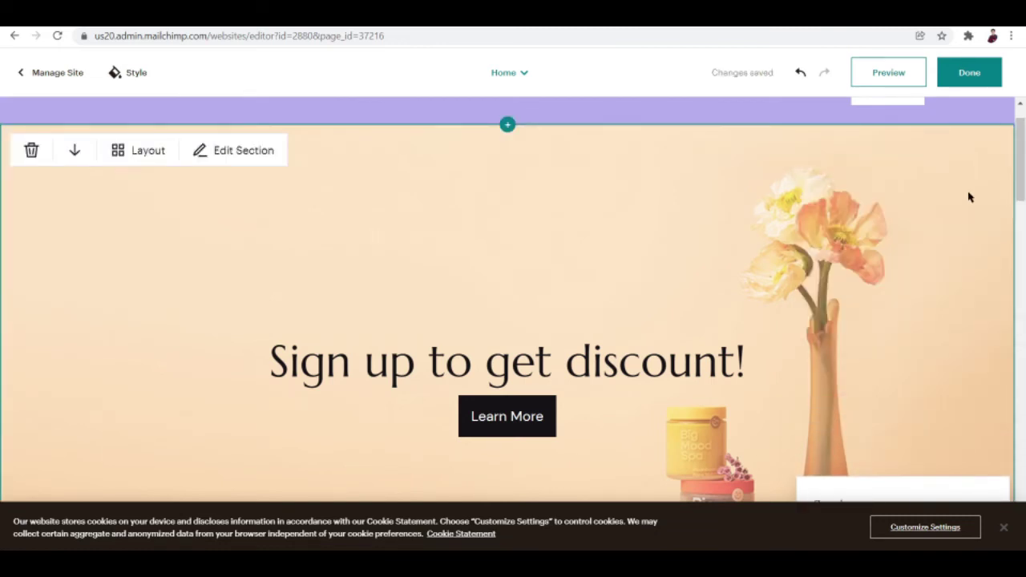
left_click(227, 150)
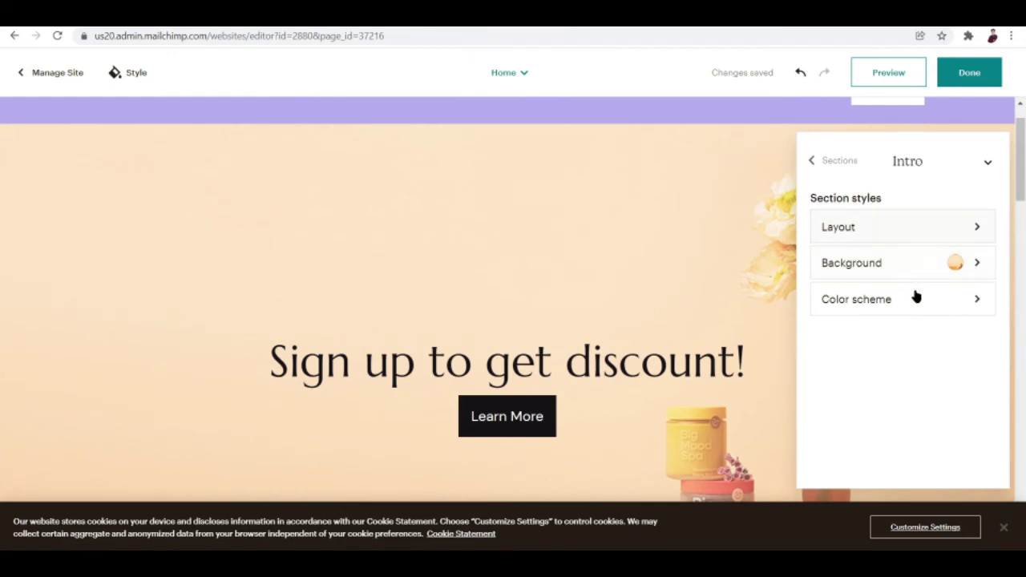
left_click(859, 222)
scroll(941, 393, "down", 1)
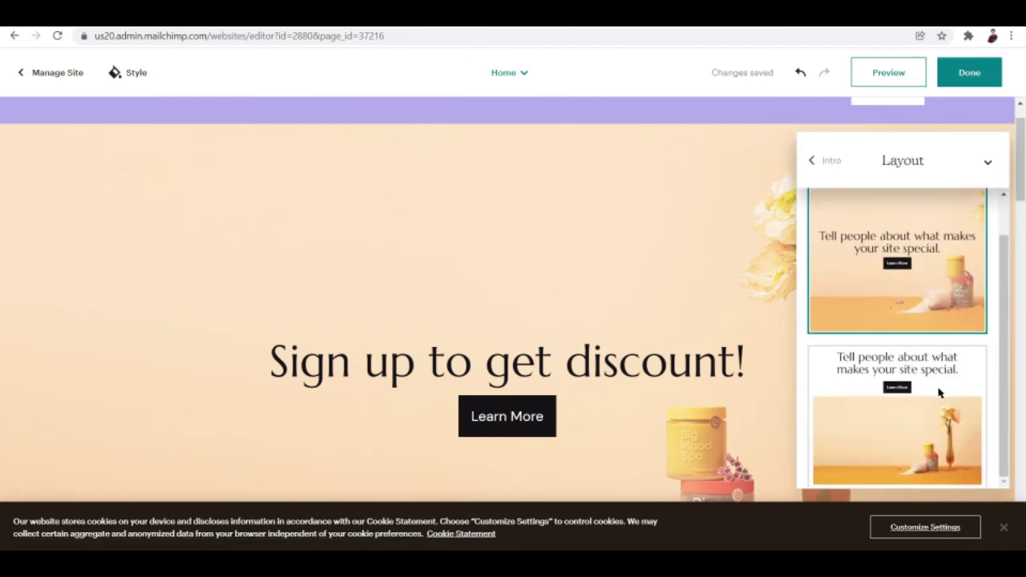
scroll(933, 407, "up", 1)
left_click(812, 162)
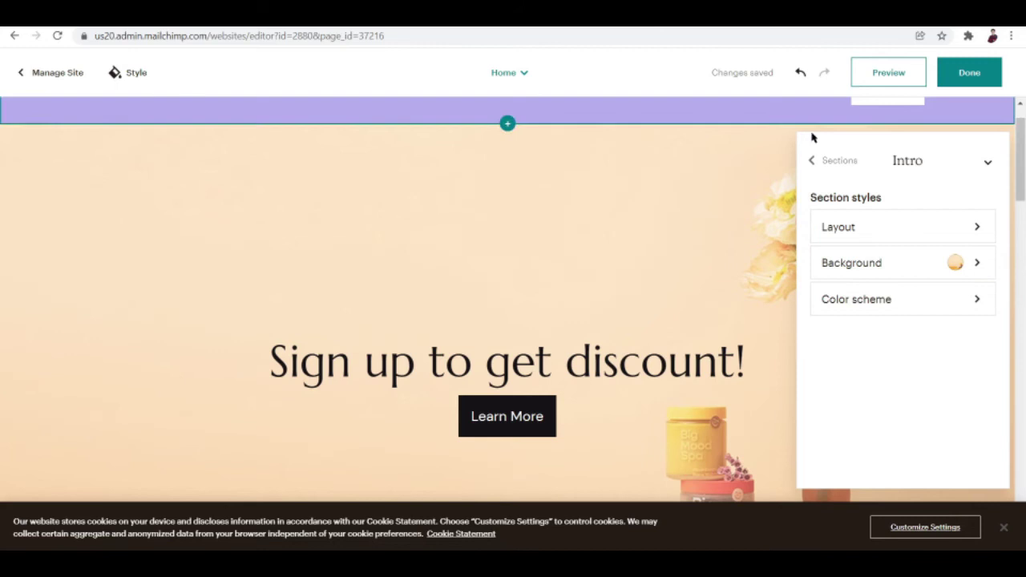
- Change the 'Learn More' button label to 'Sign in'
left_click(494, 415)
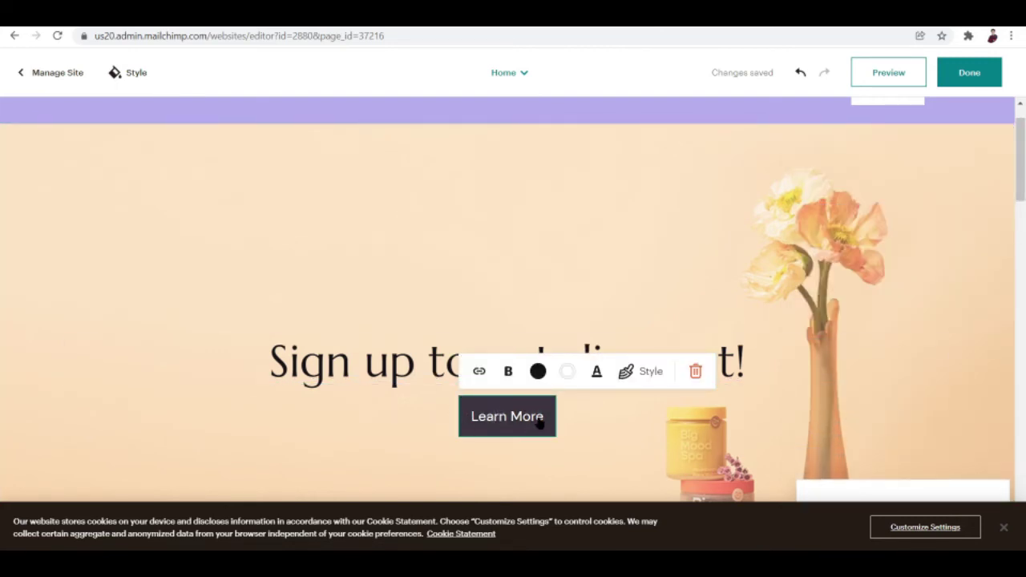
left_click_drag(540, 424, 470, 417)
type("e")
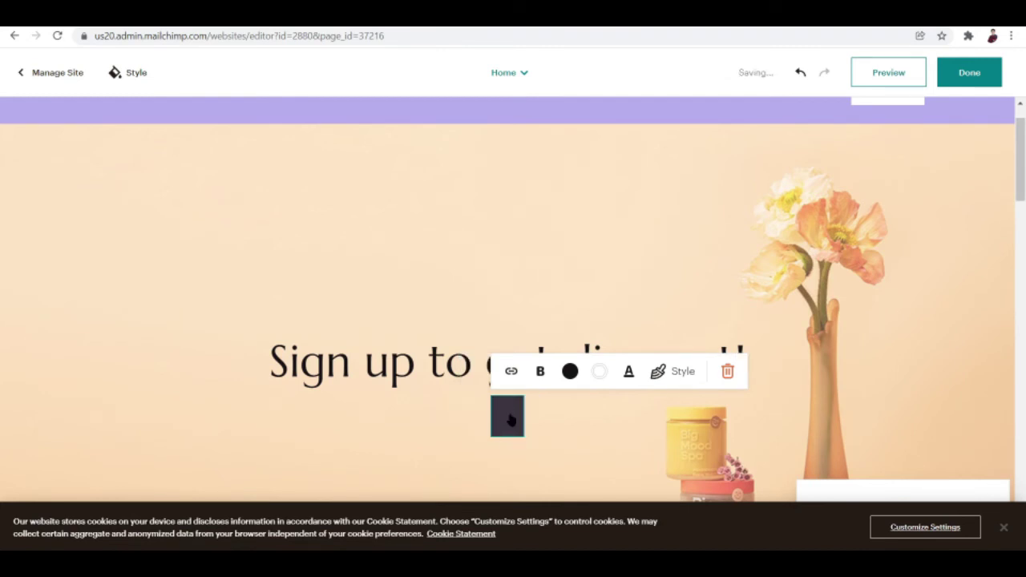
type("i")
key("BackSpace")
type("i")
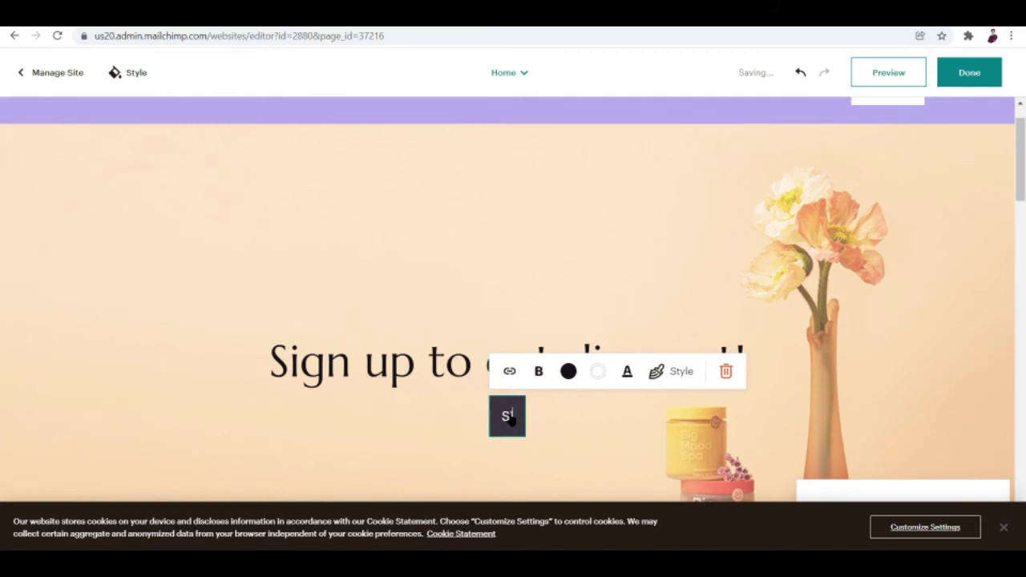
type("gn in")
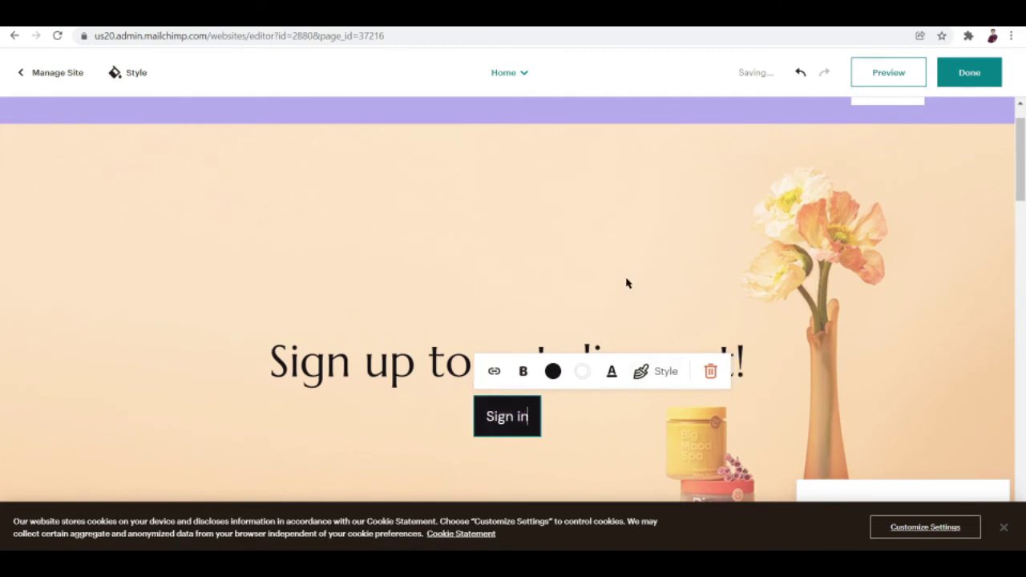
- Open the Sign in button's link settings and close them without adding a link
left_click(626, 282)
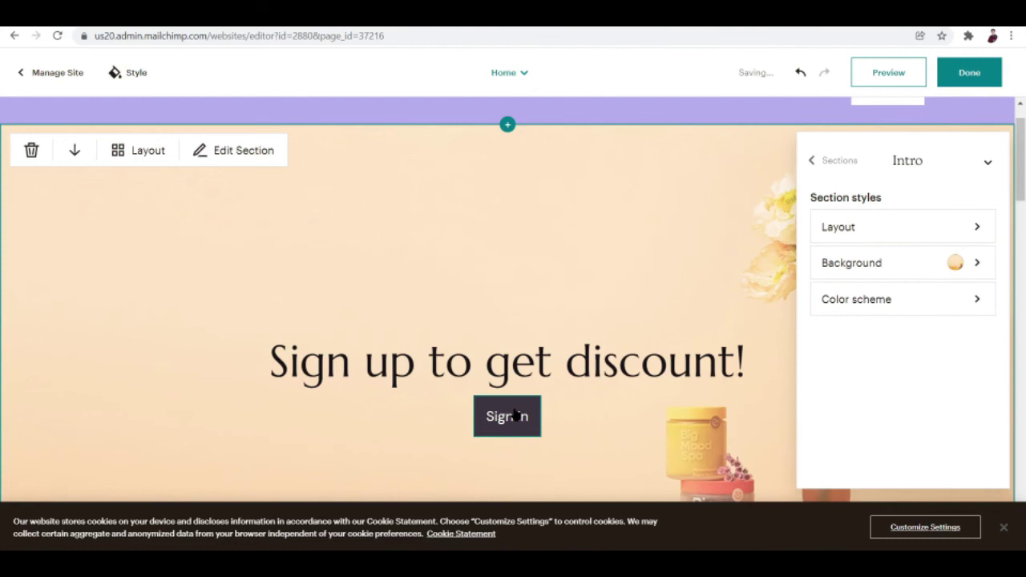
left_click(513, 417)
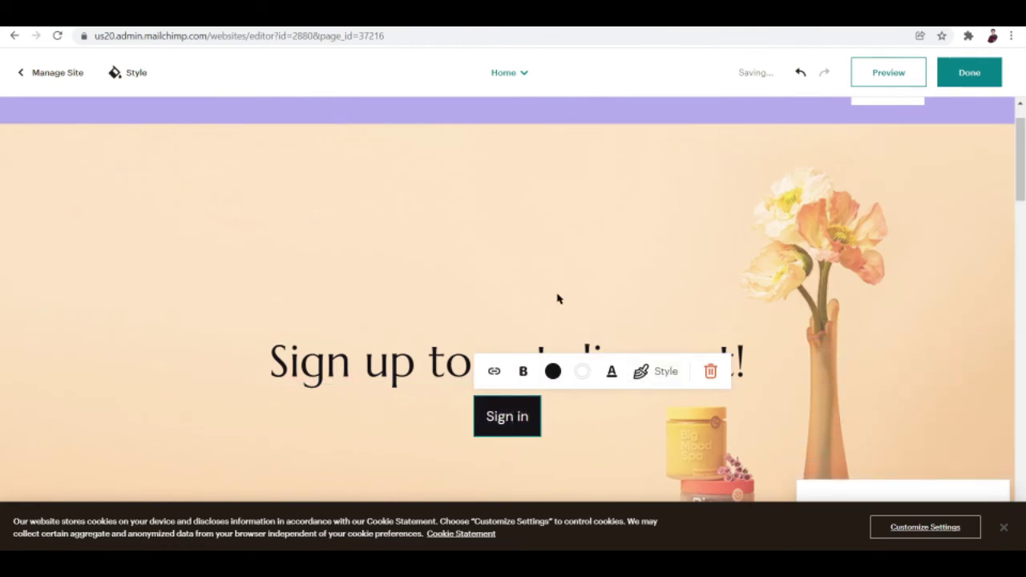
left_click(559, 299)
left_click(508, 429)
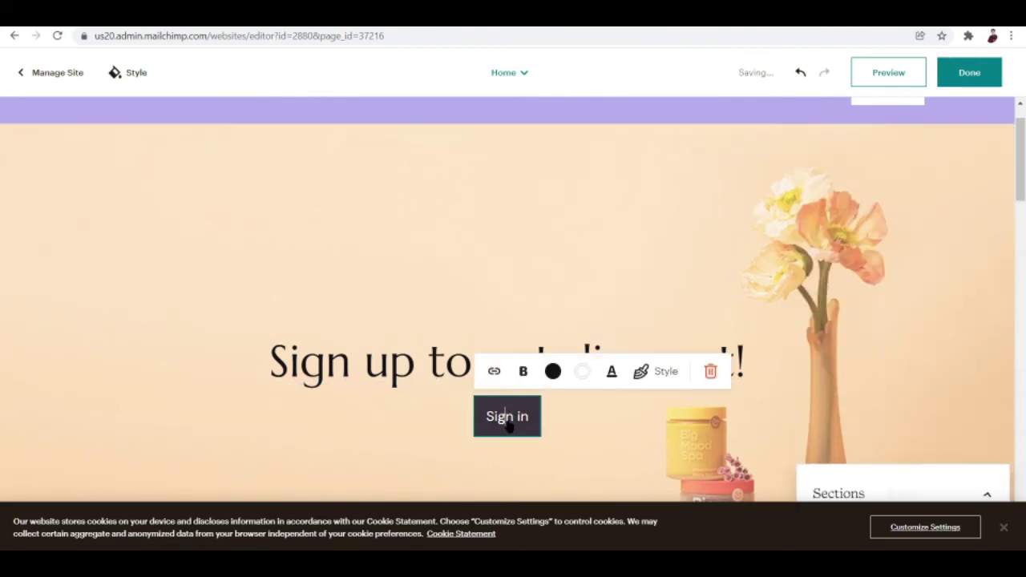
left_click(493, 372)
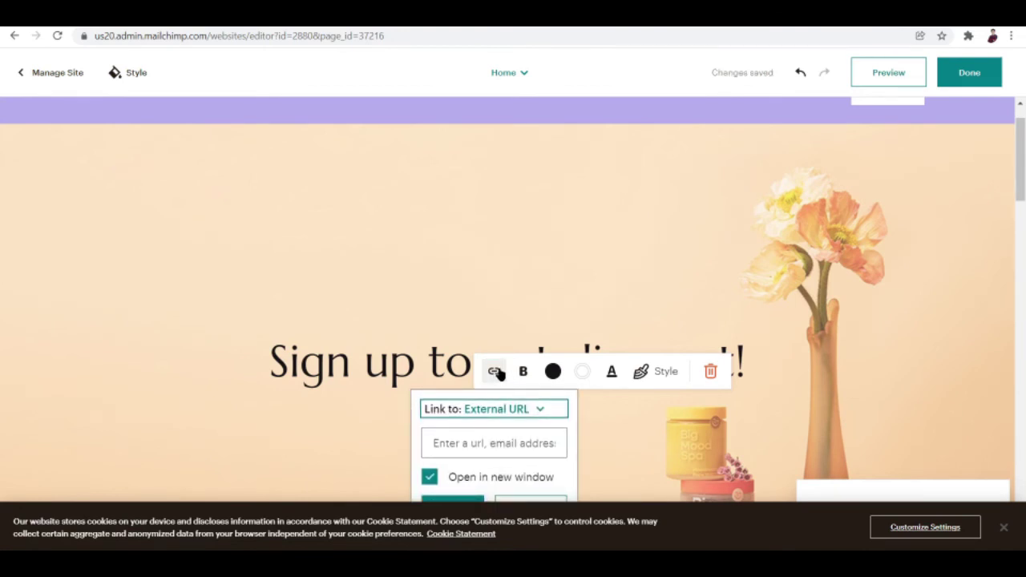
left_click(491, 449)
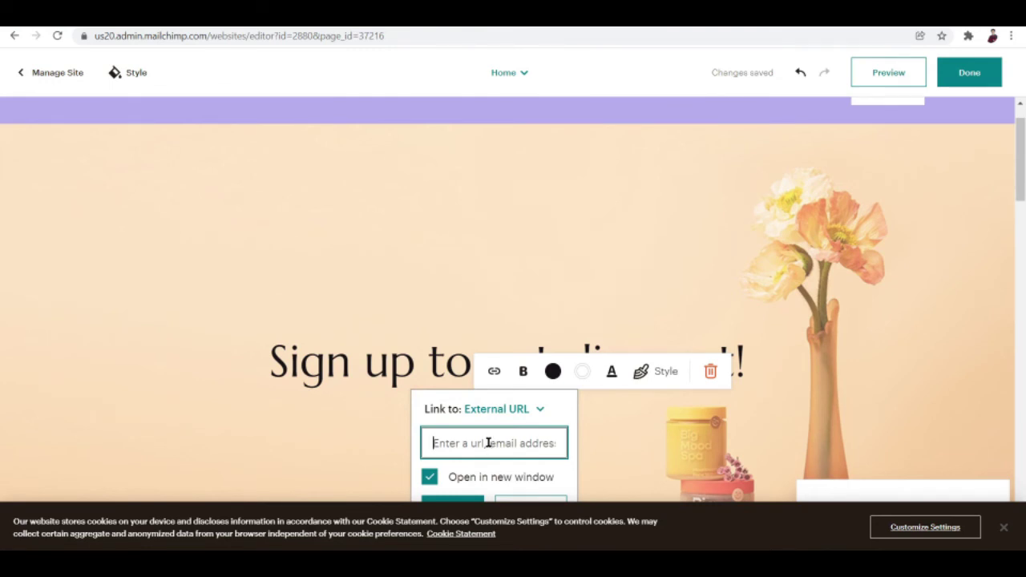
left_click(561, 269)
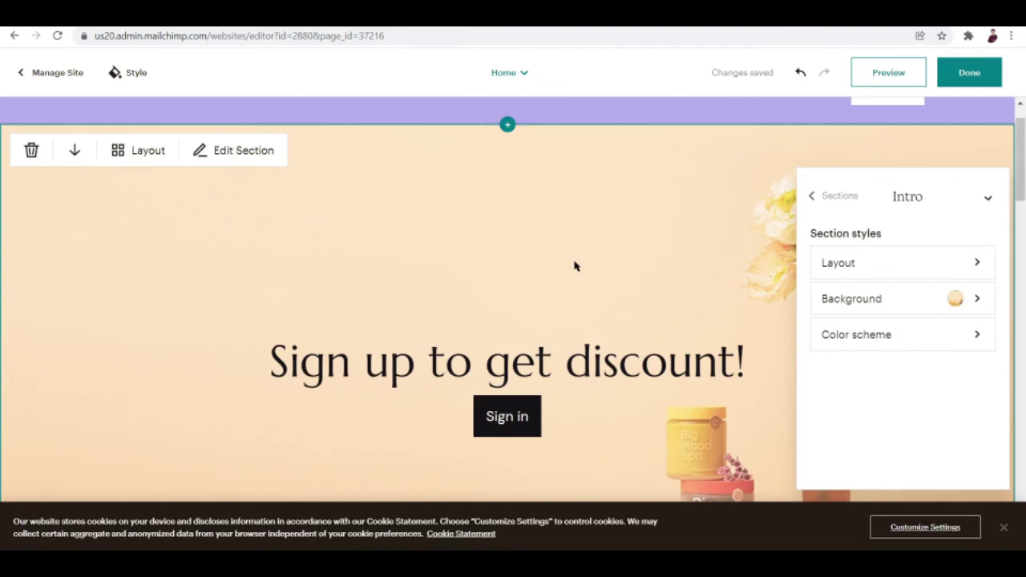
left_click_drag(1022, 152, 1022, 232)
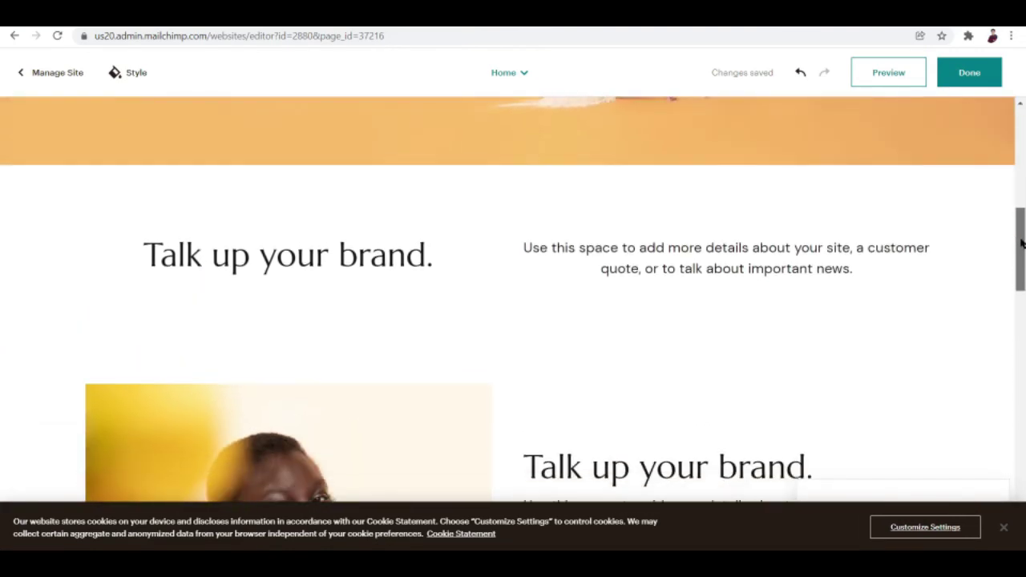
mouse_move(1022, 233)
left_mouse_down()
mouse_move(1022, 261)
mouse_move(1022, 250)
left_mouse_up()
left_click(356, 190)
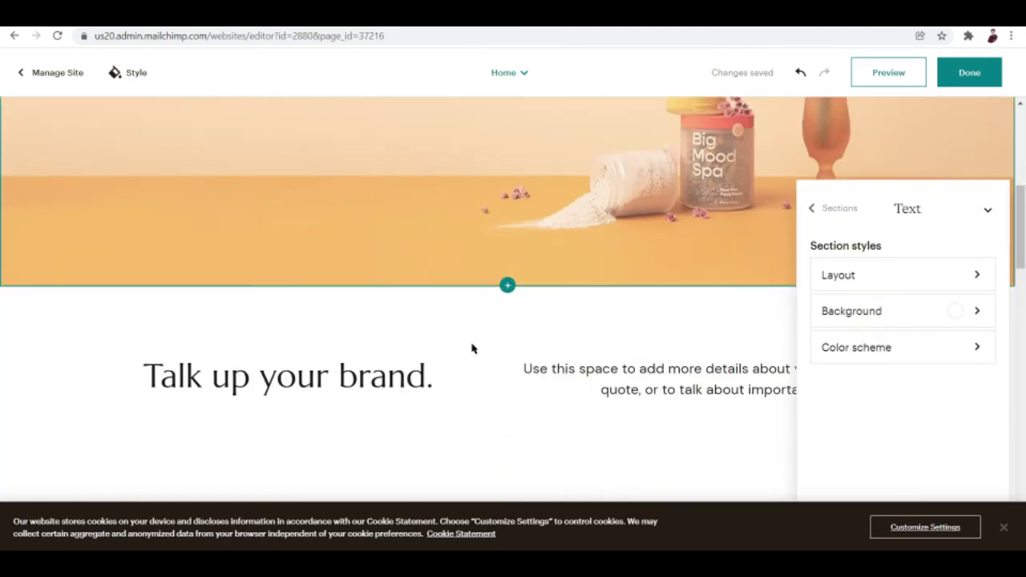
left_click(157, 321)
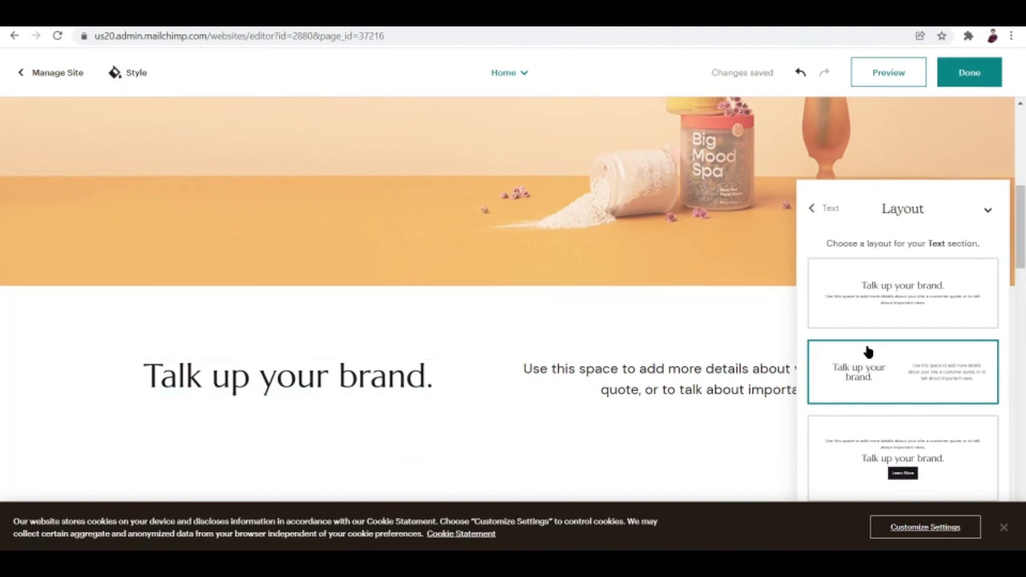
left_click(319, 370)
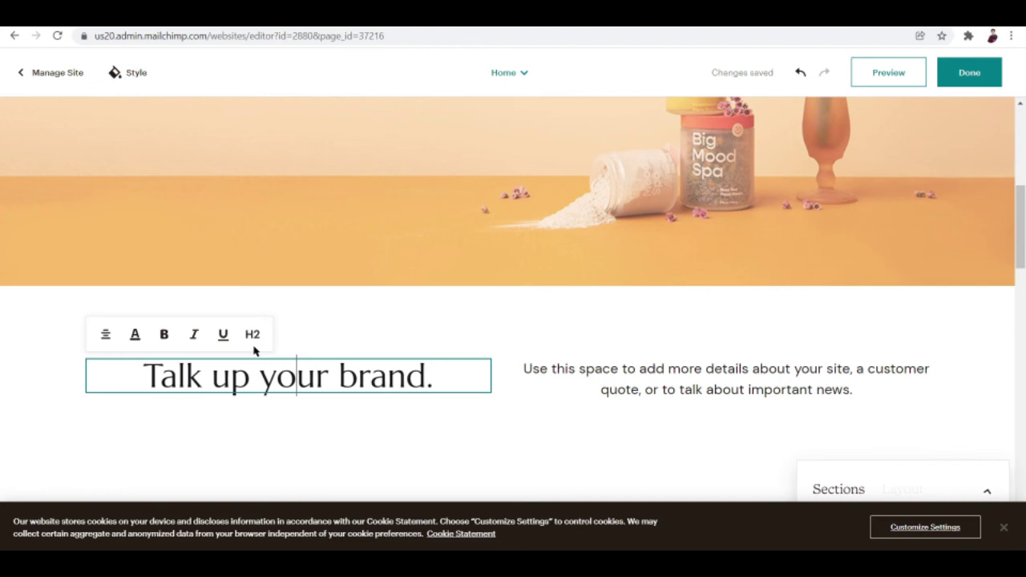
left_click(370, 319)
scroll(259, 297, "down", 2)
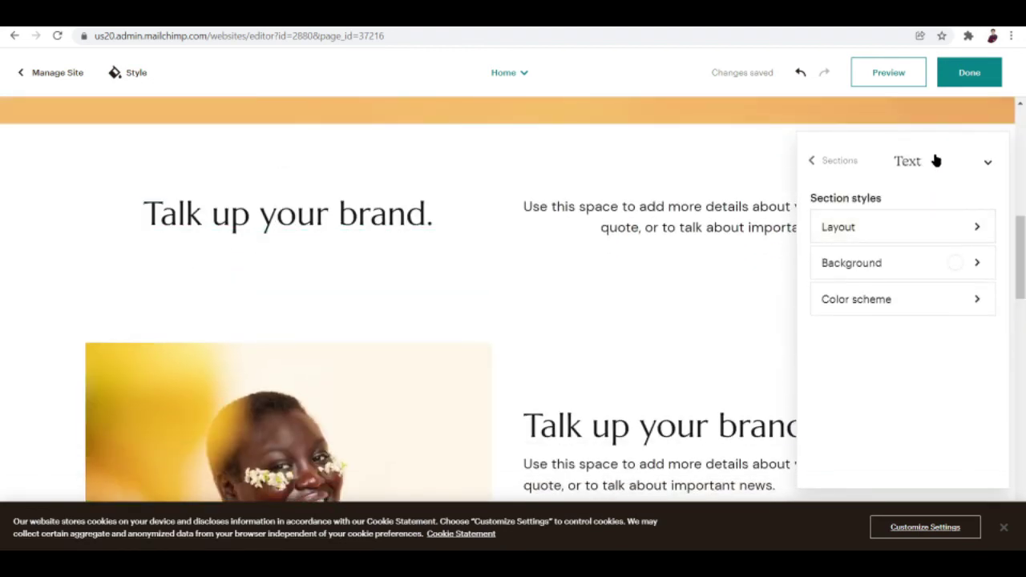
mouse_move(420, 197)
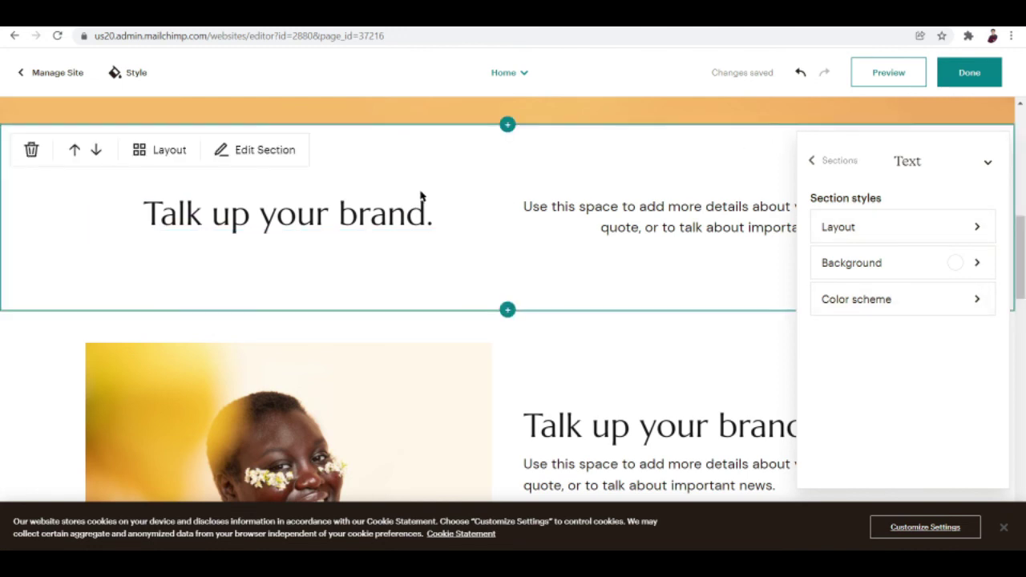
left_click(286, 215)
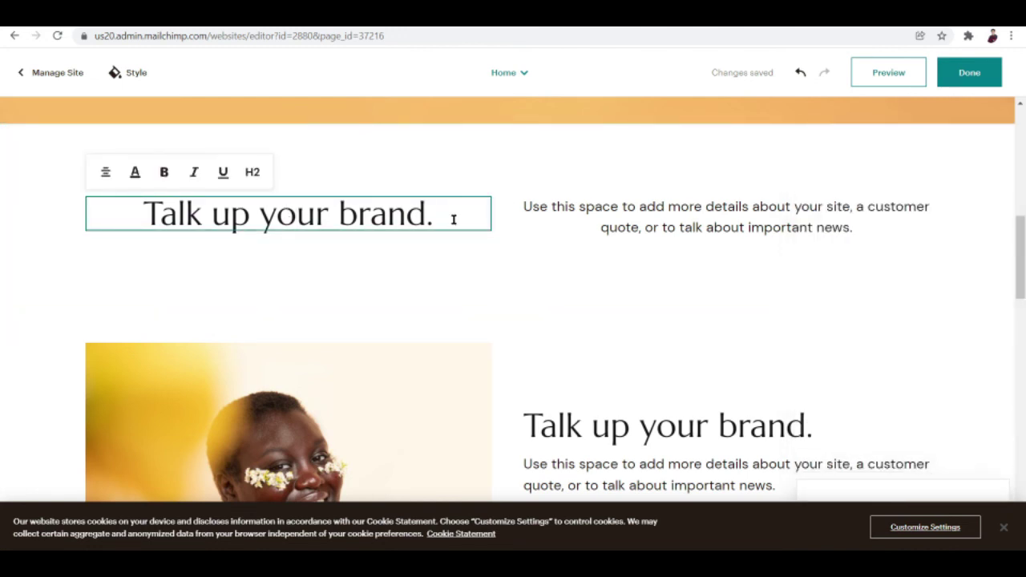
left_click_drag(454, 218, 150, 227)
left_click(711, 226)
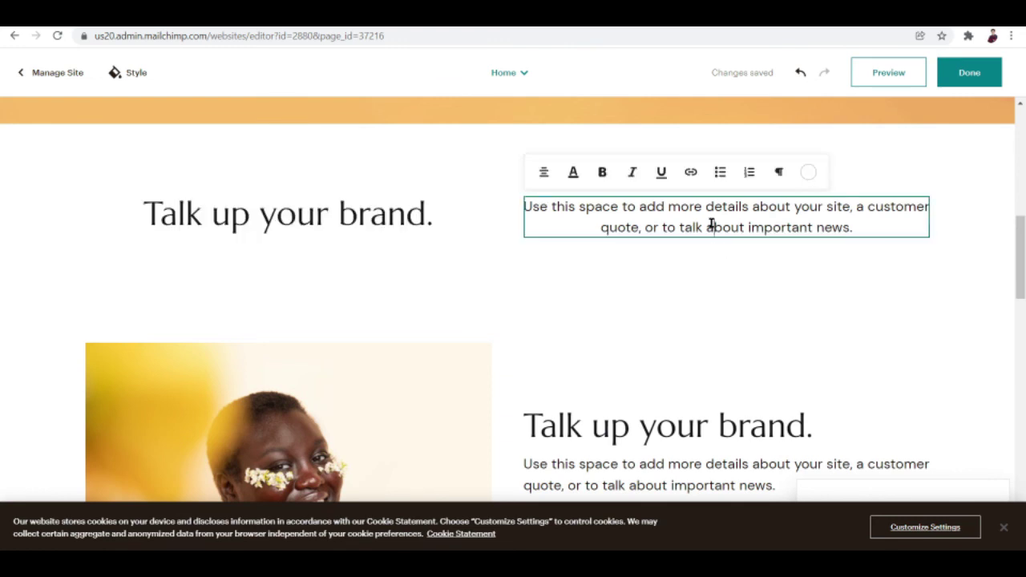
left_click_drag(861, 227, 511, 205)
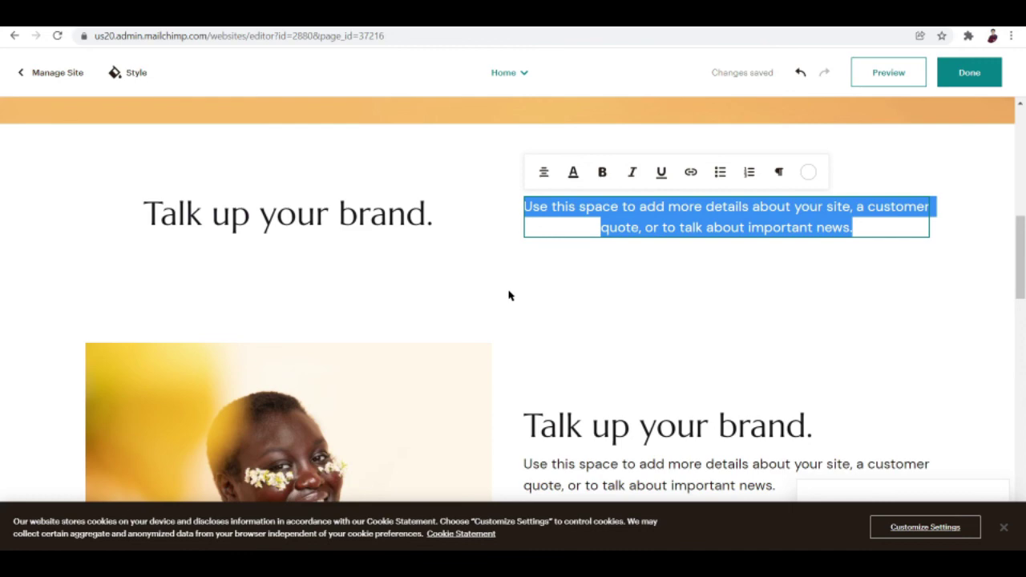
left_click(556, 321)
mouse_move(1020, 257)
left_mouse_down()
mouse_move(1023, 424)
mouse_move(1023, 144)
left_mouse_up()
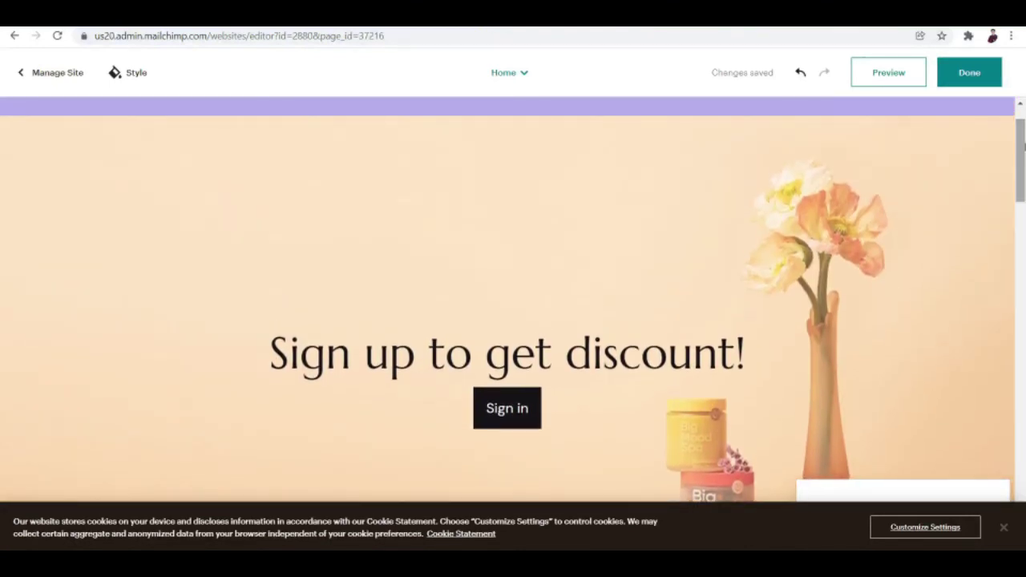